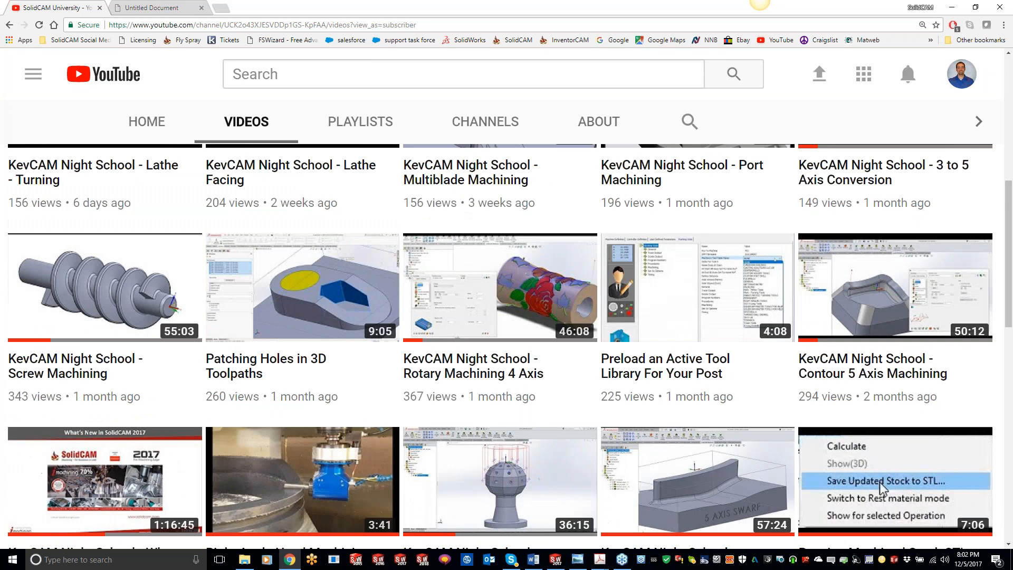
# Browse the uploaded KevCAM Night School videos on the SolidCAM University channel
pyautogui.scroll(-2, 500, 346)
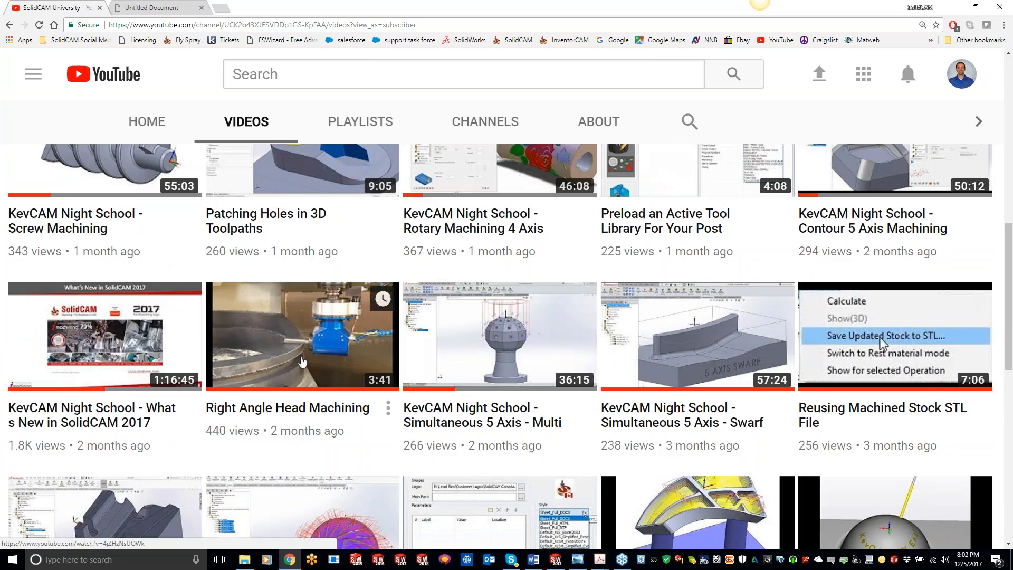
pyautogui.scroll(-3, 302, 361)
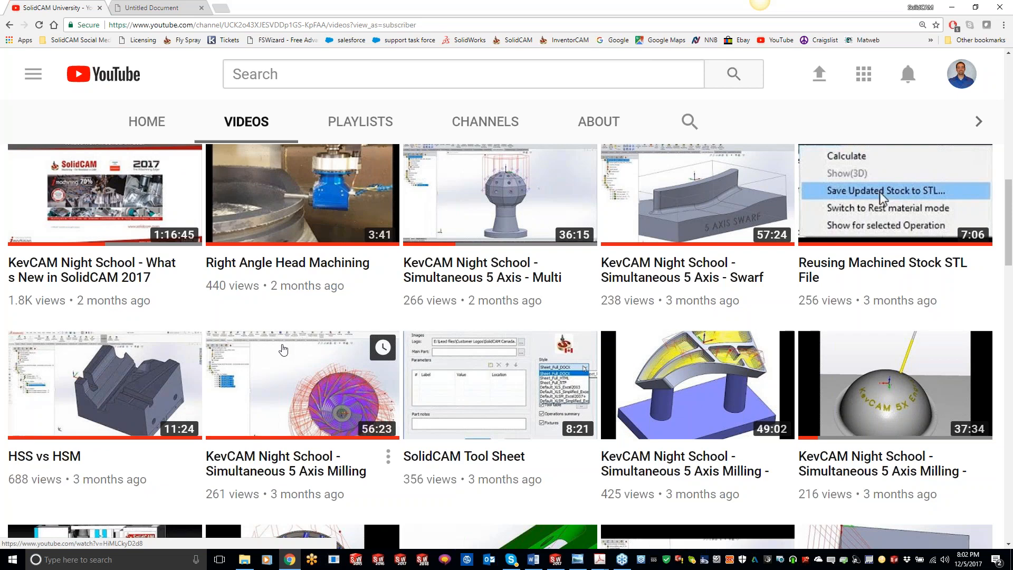
pyautogui.scroll(7, 285, 349)
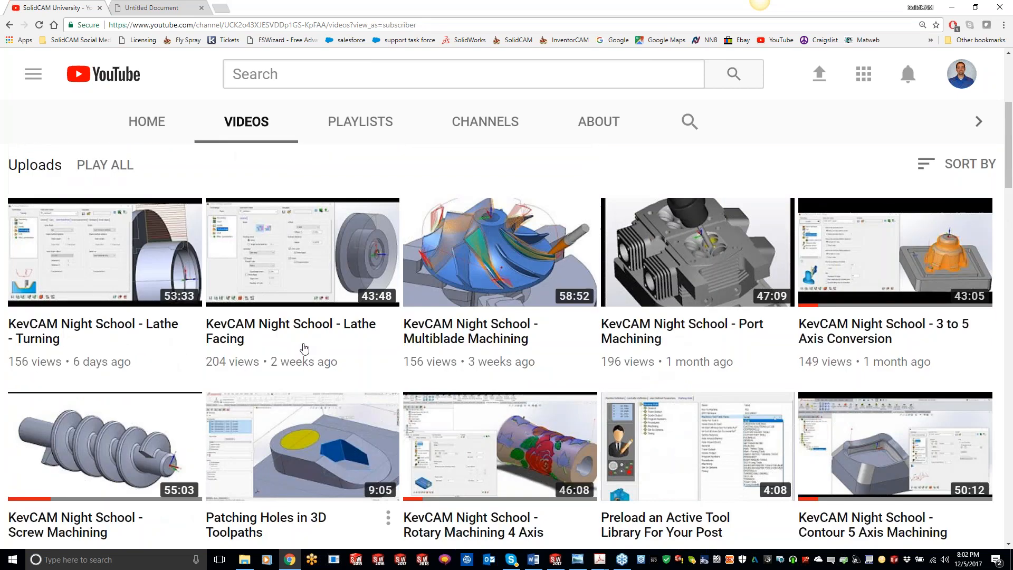
pyautogui.scroll(3, 304, 348)
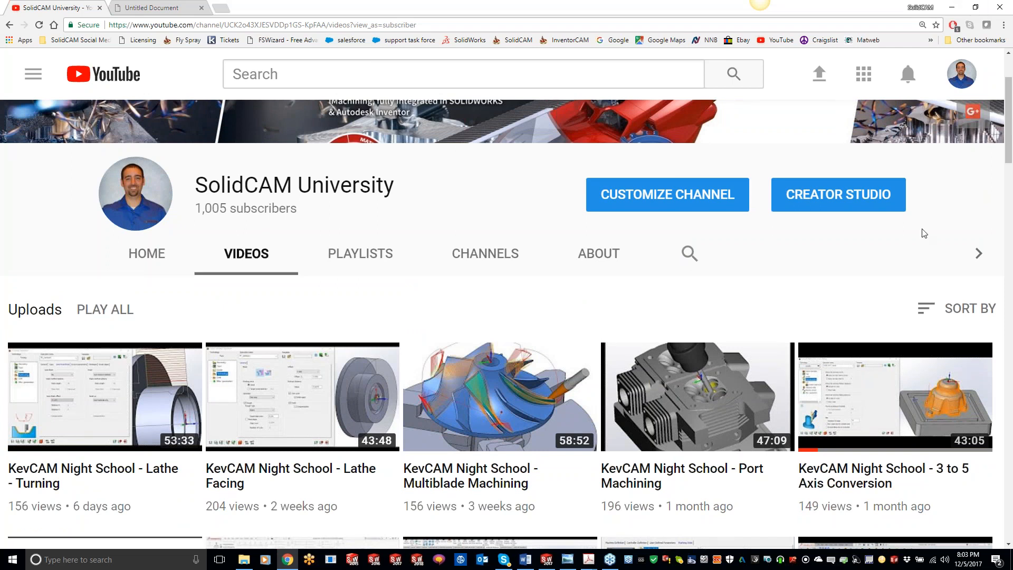
pyautogui.scroll(3, 924, 233)
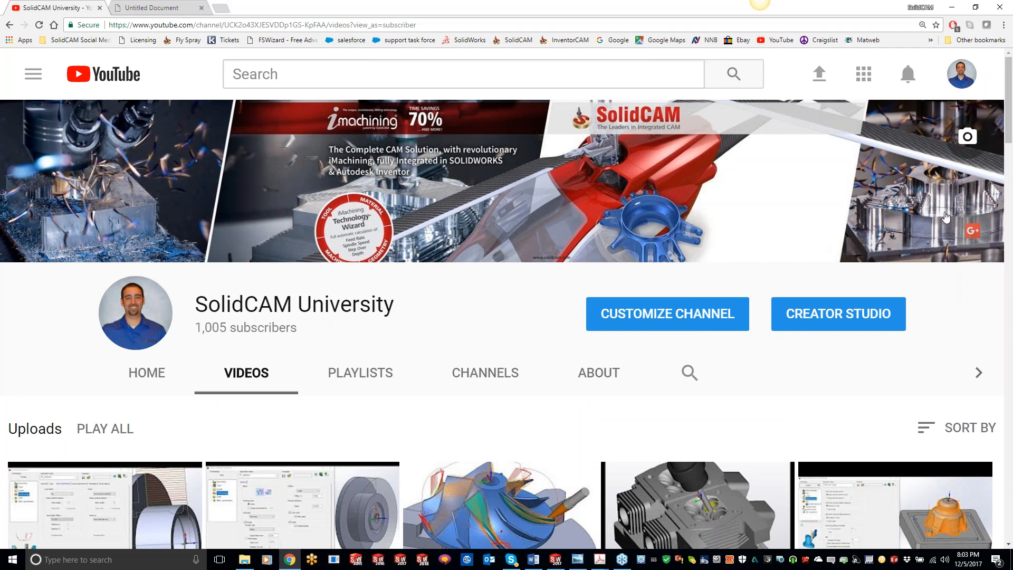
# Switch to the PART1-1 assembly in SOLIDWORKS and inspect the cylinder's front face and outer surface
pyautogui.click(953, 8)
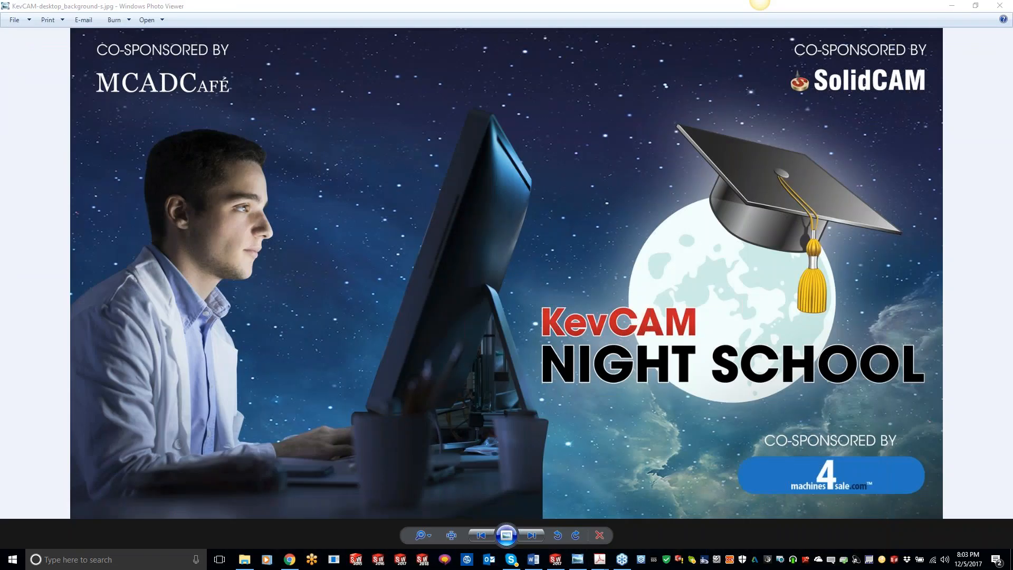
pyautogui.click(951, 5)
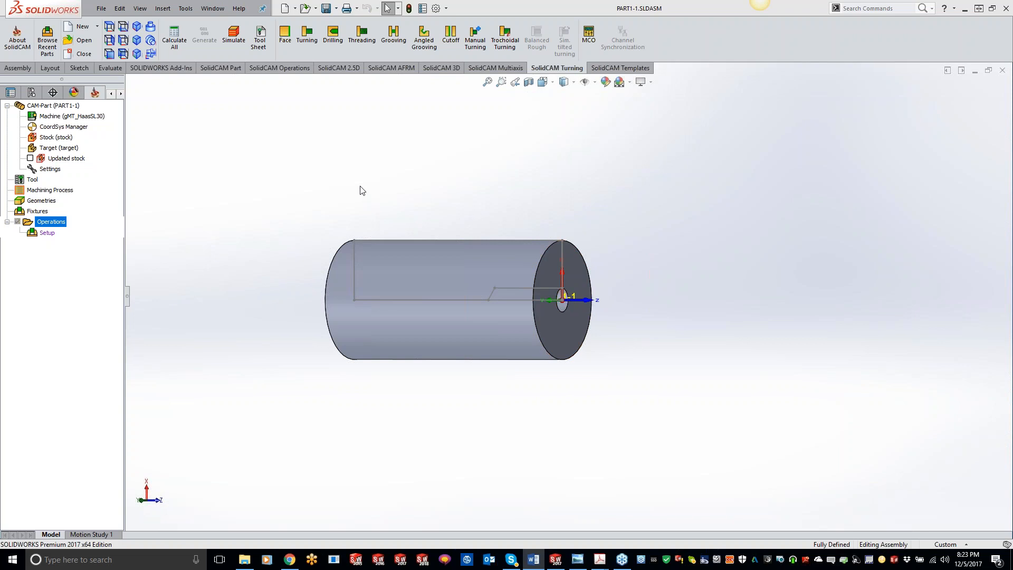
pyautogui.scroll(-2, 325, 187)
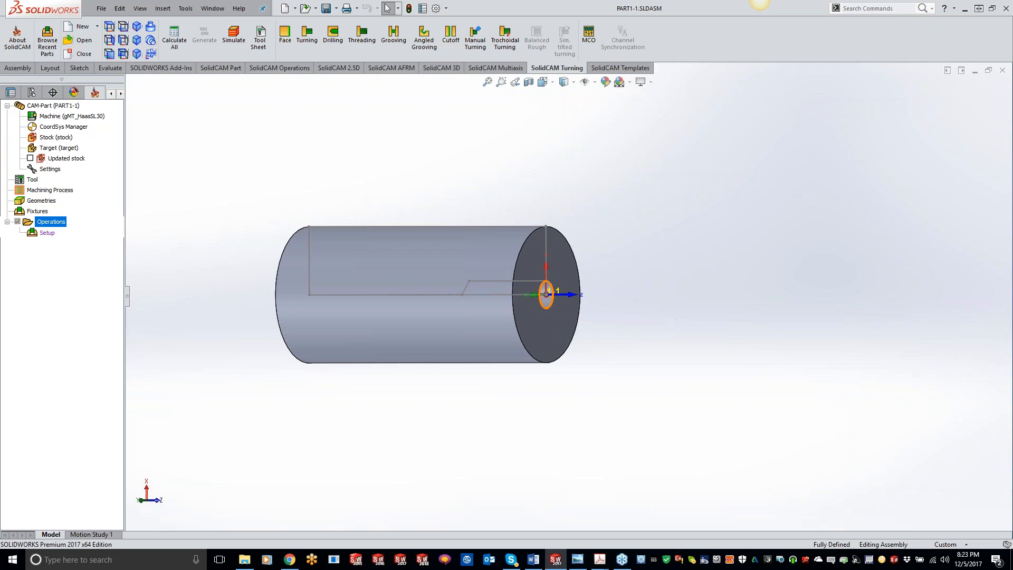
pyautogui.click(552, 242)
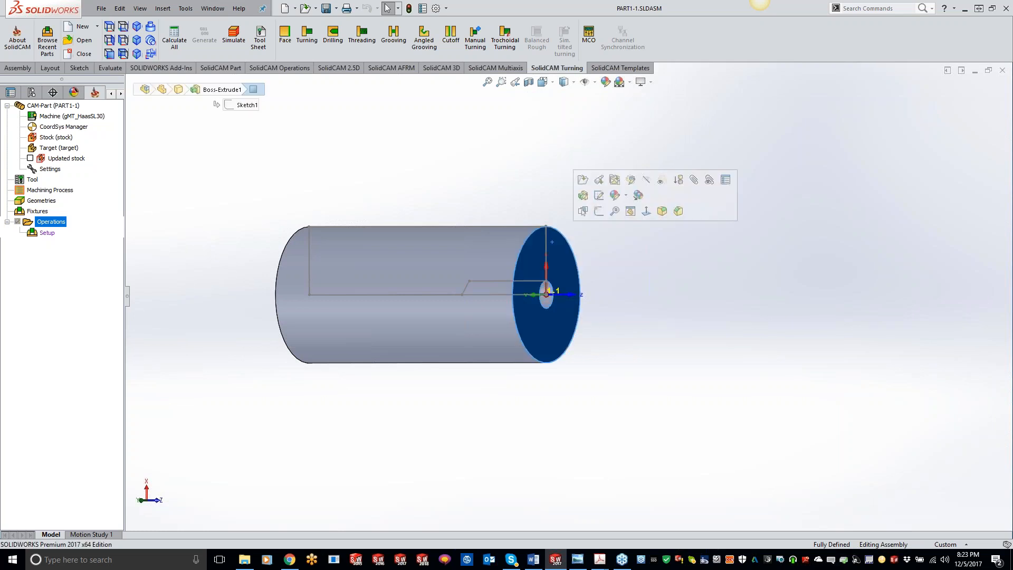
pyautogui.click(549, 339)
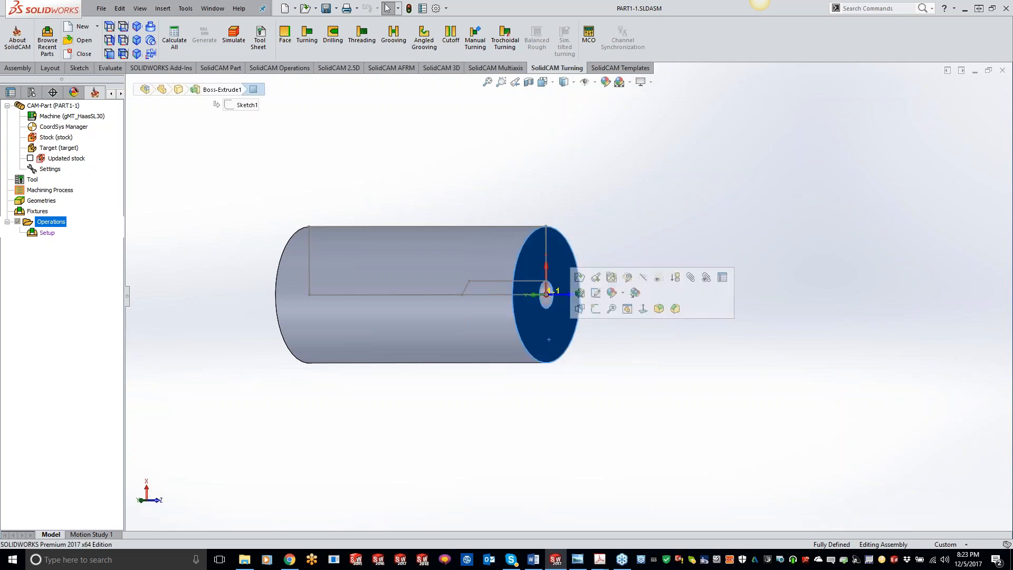
pyautogui.click(476, 232)
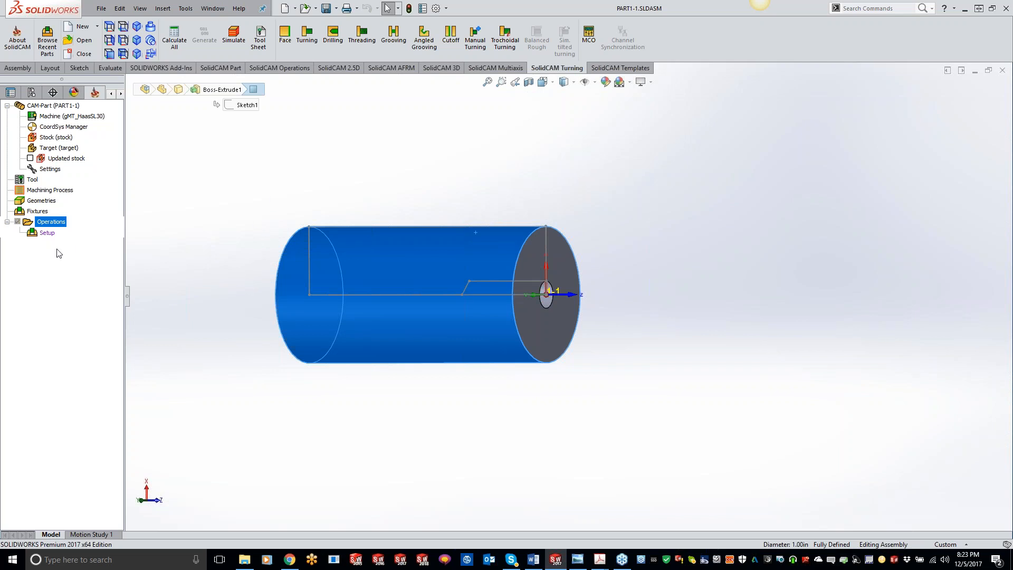
# Add a turning Drilling operation to the CAM part's operations
pyautogui.rightClick(62, 220)
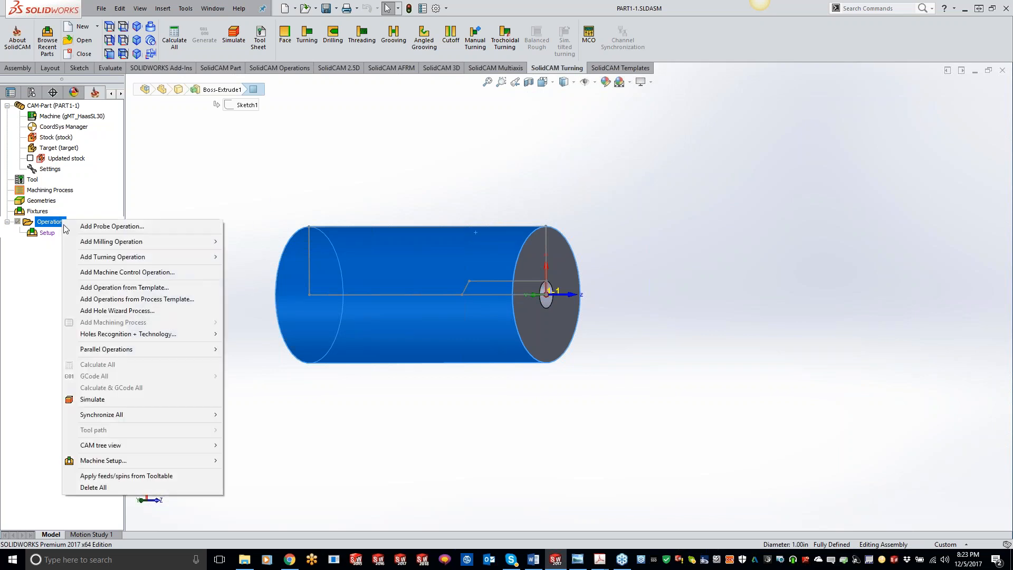
pyautogui.moveTo(82, 244)
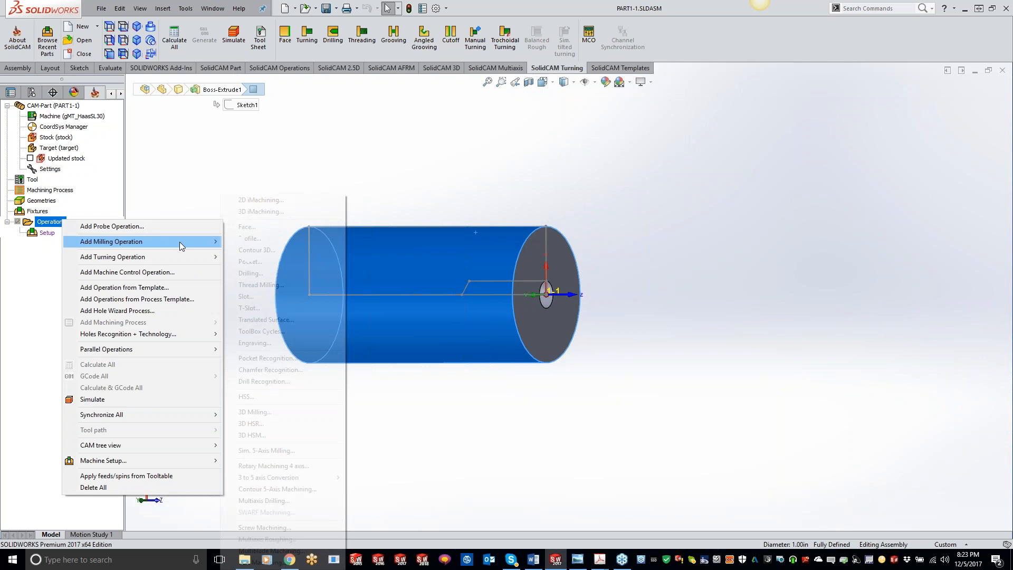
pyautogui.moveTo(179, 242)
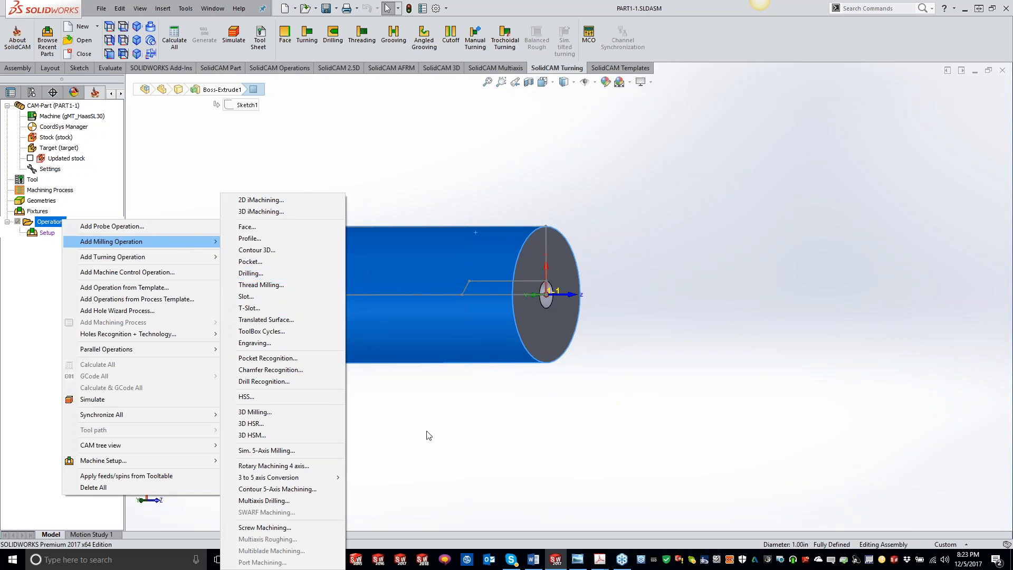
pyautogui.moveTo(131, 257)
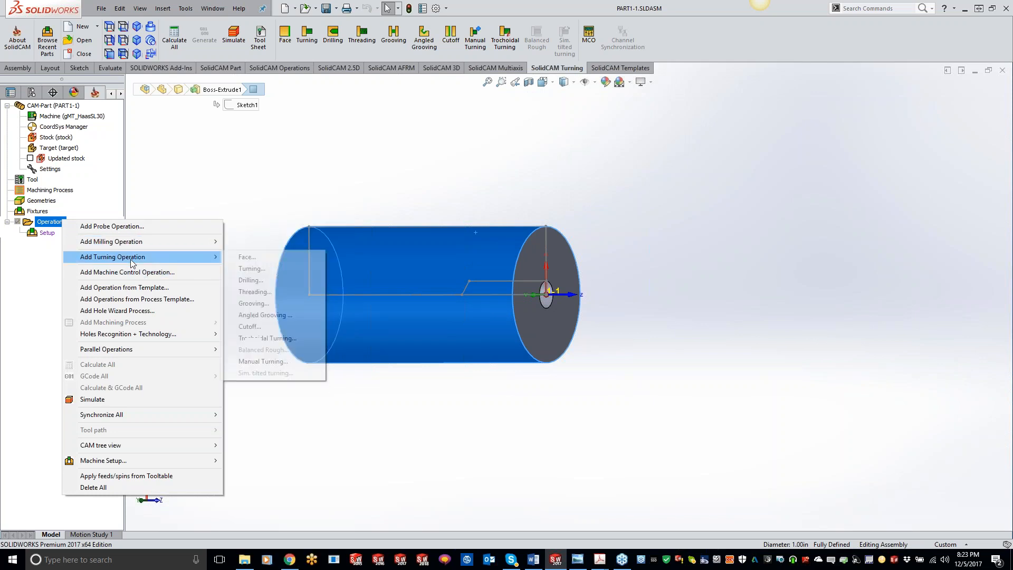
pyautogui.click(255, 281)
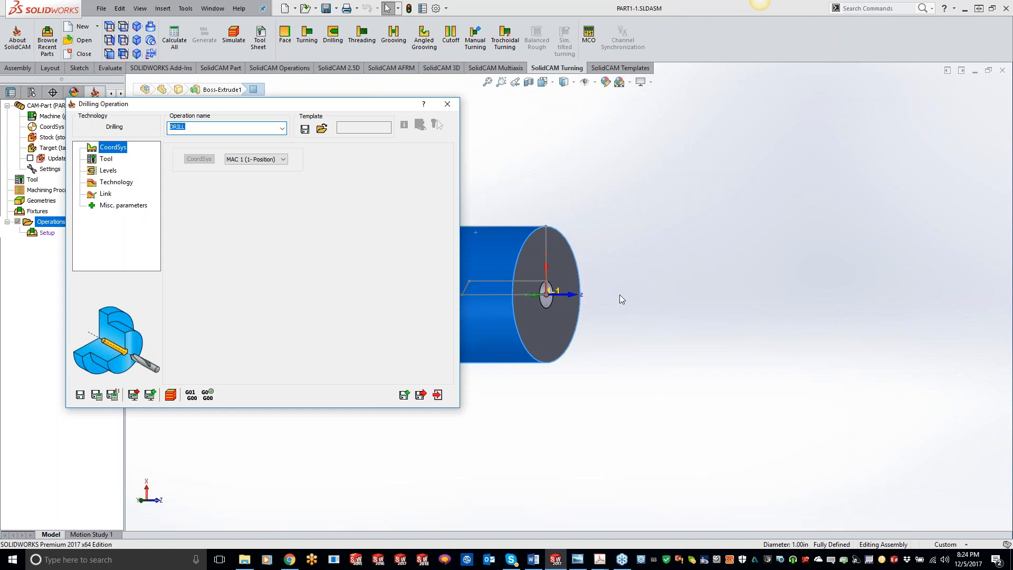
# Assign tool 1, the 0.5 inch spot drill in turret station 1, to the drilling operation
pyautogui.click(106, 159)
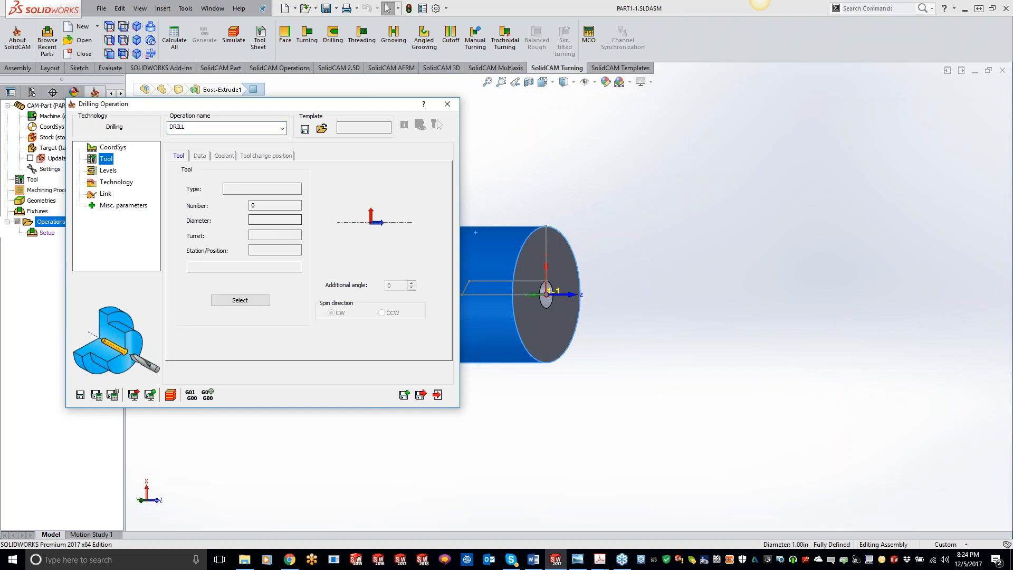
pyautogui.click(253, 304)
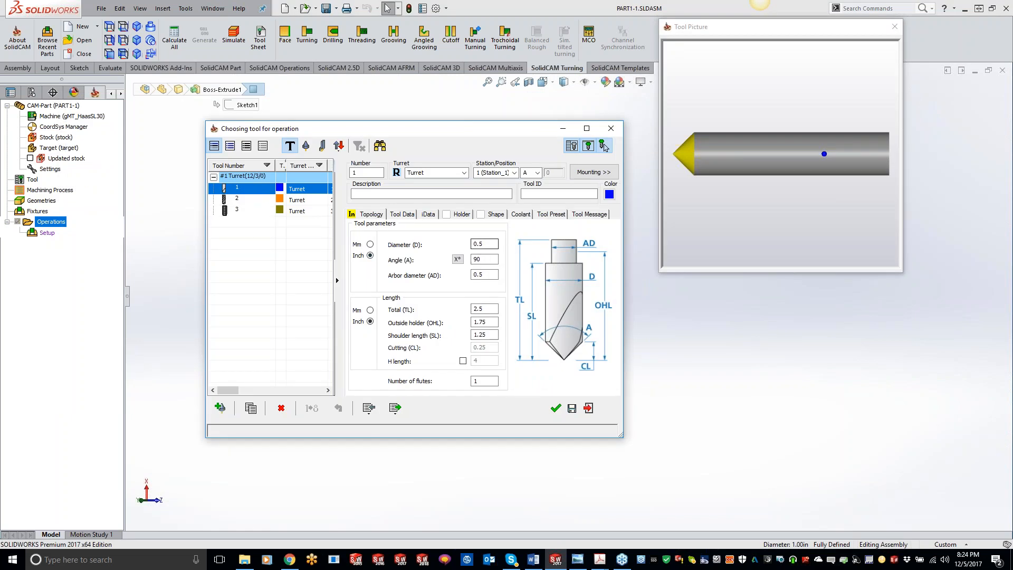
pyautogui.click(729, 217)
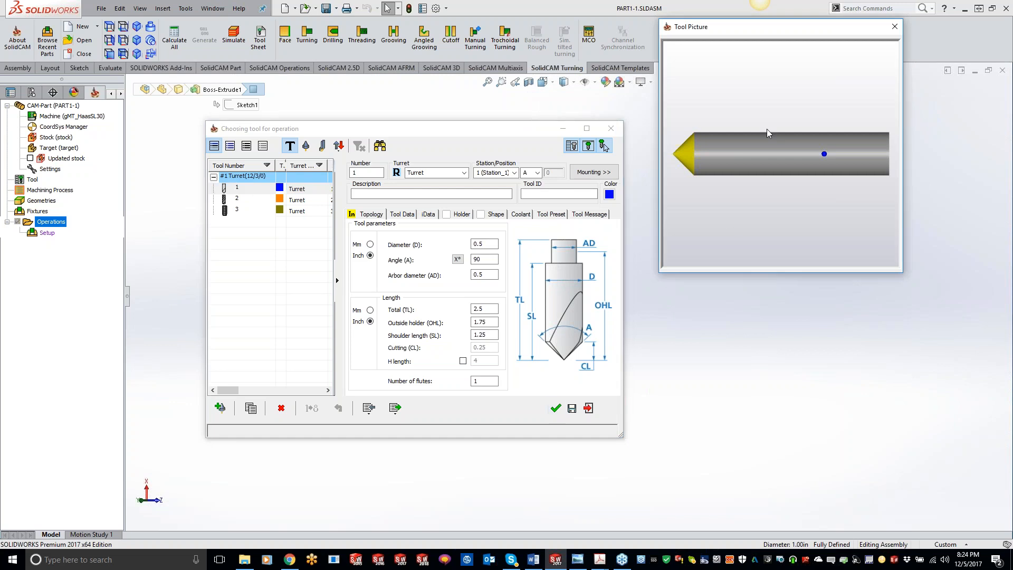
pyautogui.click(556, 408)
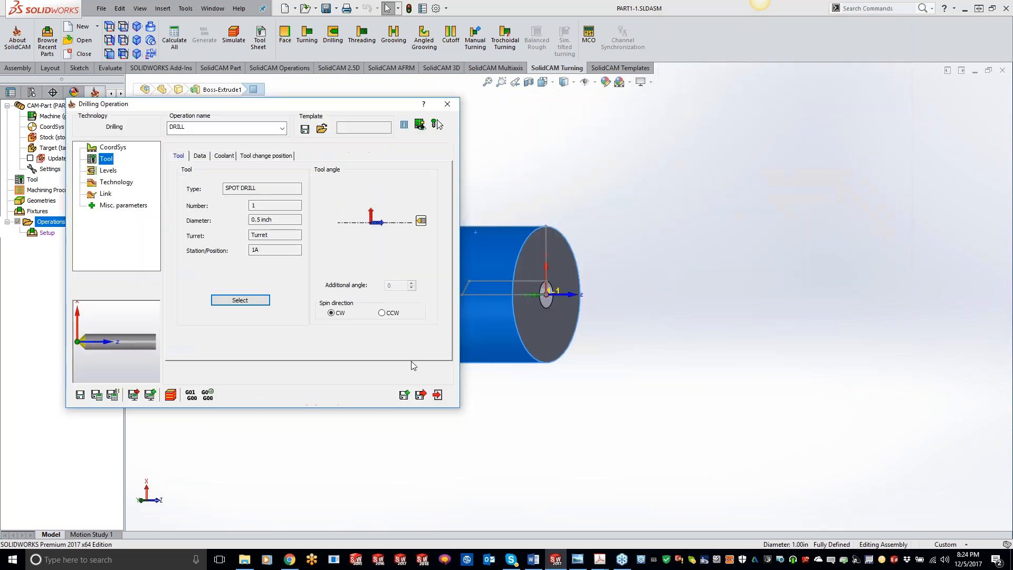
# Define both the drill start and drill end positions by picking the cylinder's front face
pyautogui.click(108, 170)
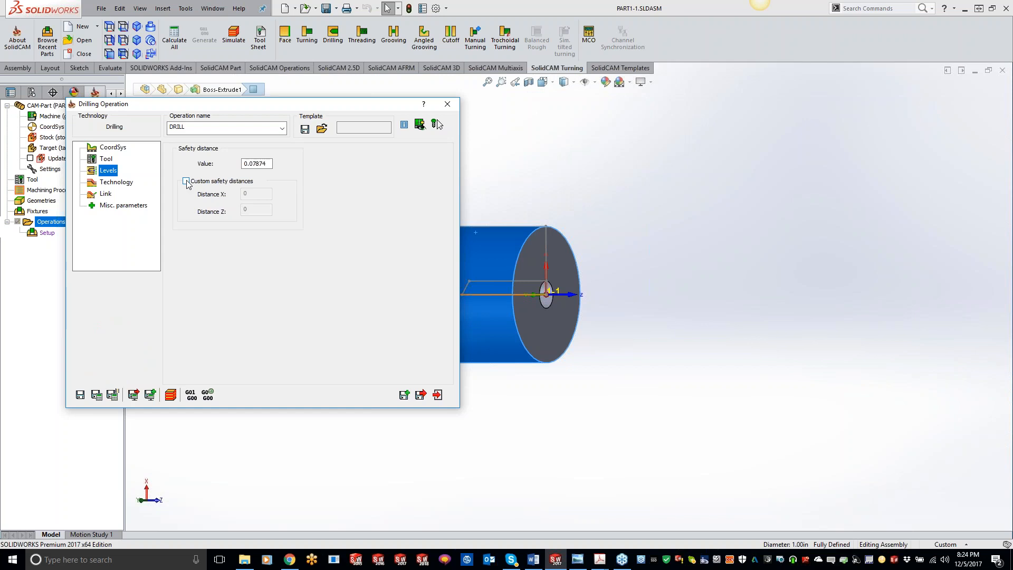
pyautogui.click(117, 183)
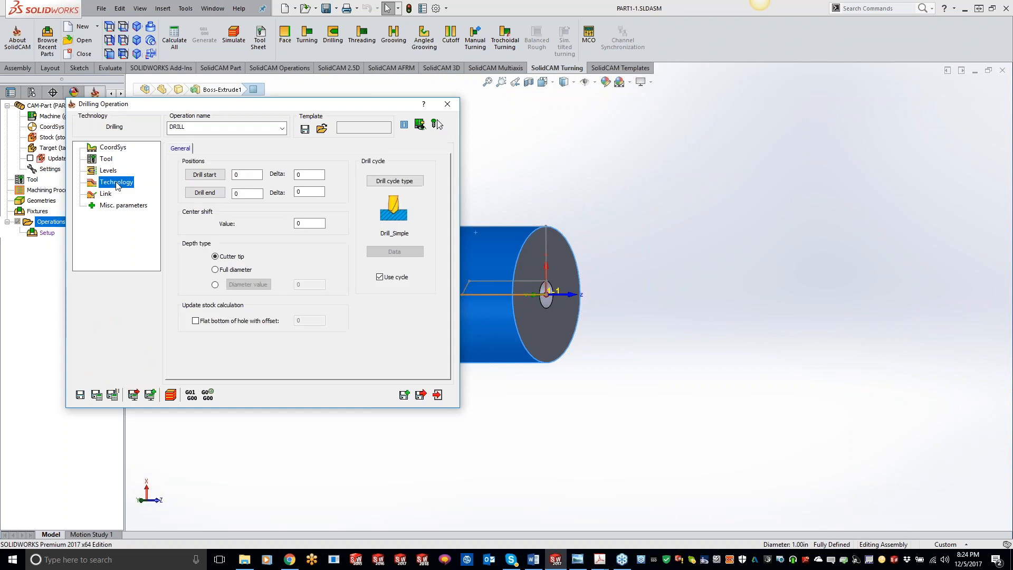
pyautogui.click(543, 177)
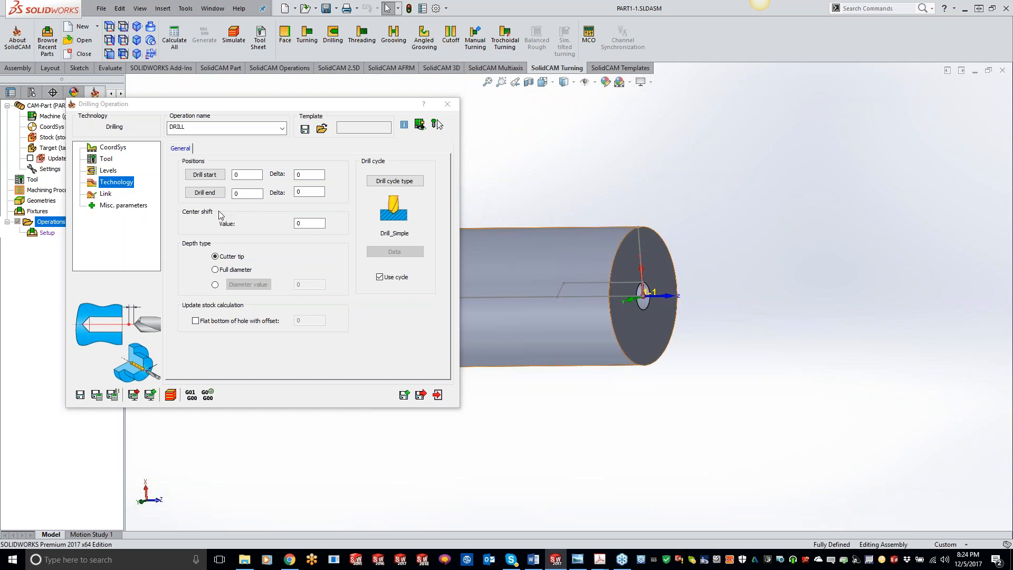
pyautogui.click(247, 193)
pyautogui.click(246, 174)
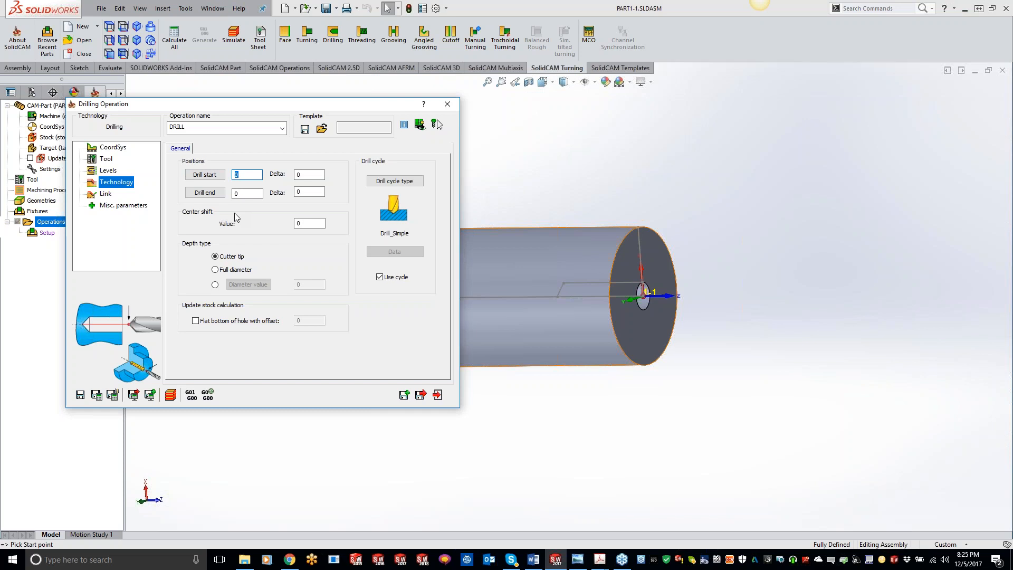
pyautogui.click(658, 267)
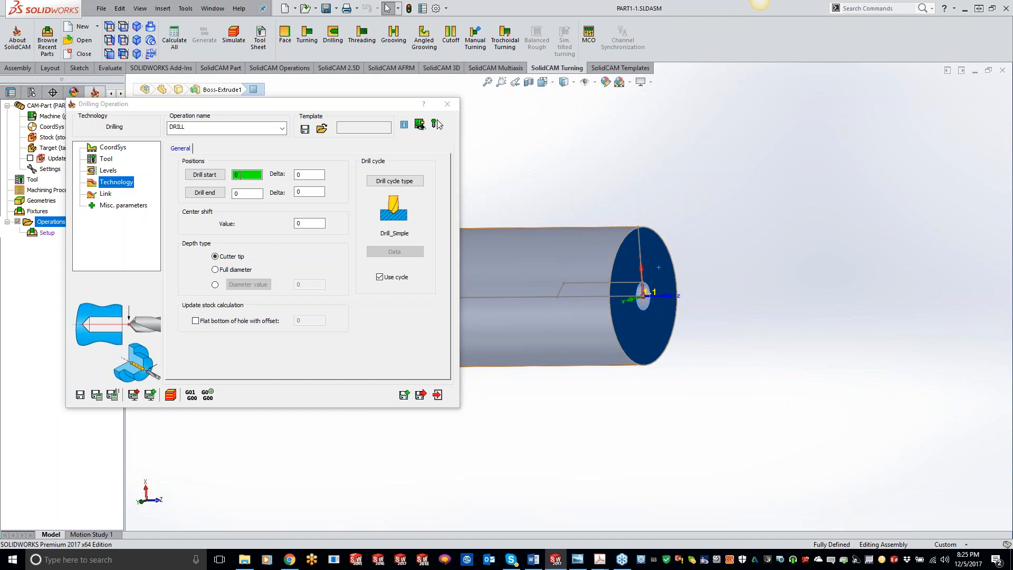
pyautogui.doubleClick(240, 175)
pyautogui.click(248, 194)
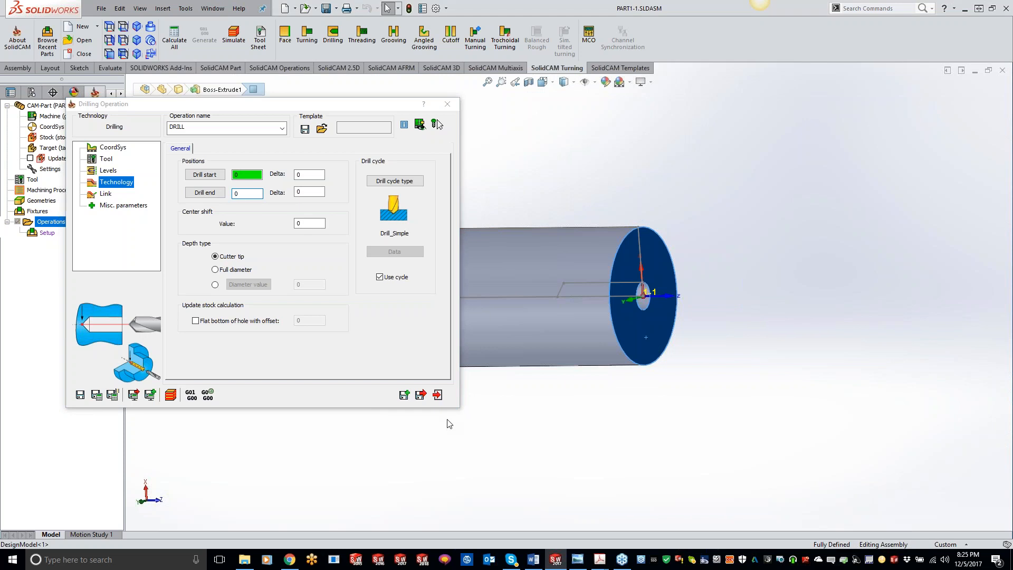
pyautogui.click(668, 352)
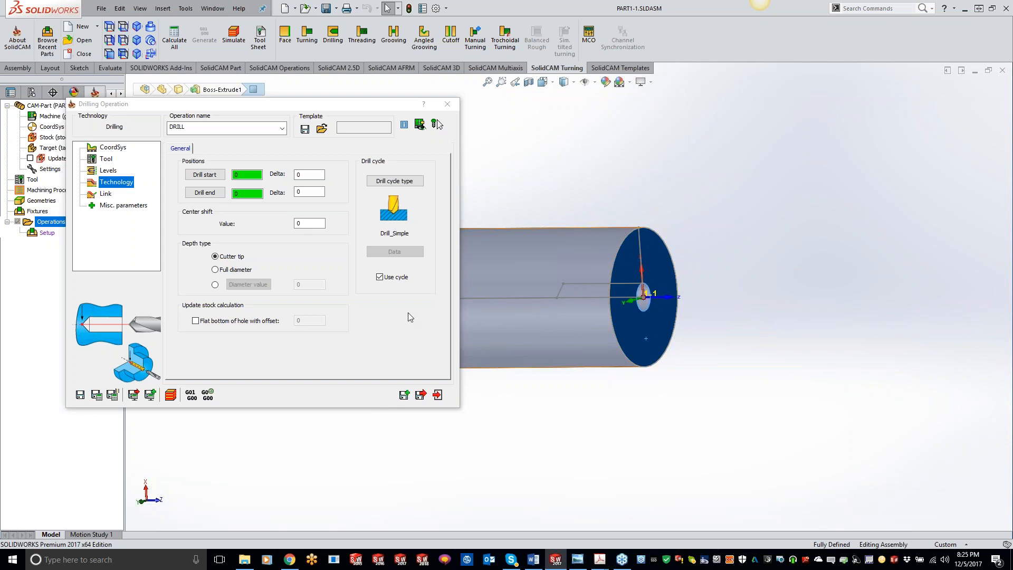
# Set the drilling depth type to Diameter value with a diameter of 0.26
pyautogui.click(215, 285)
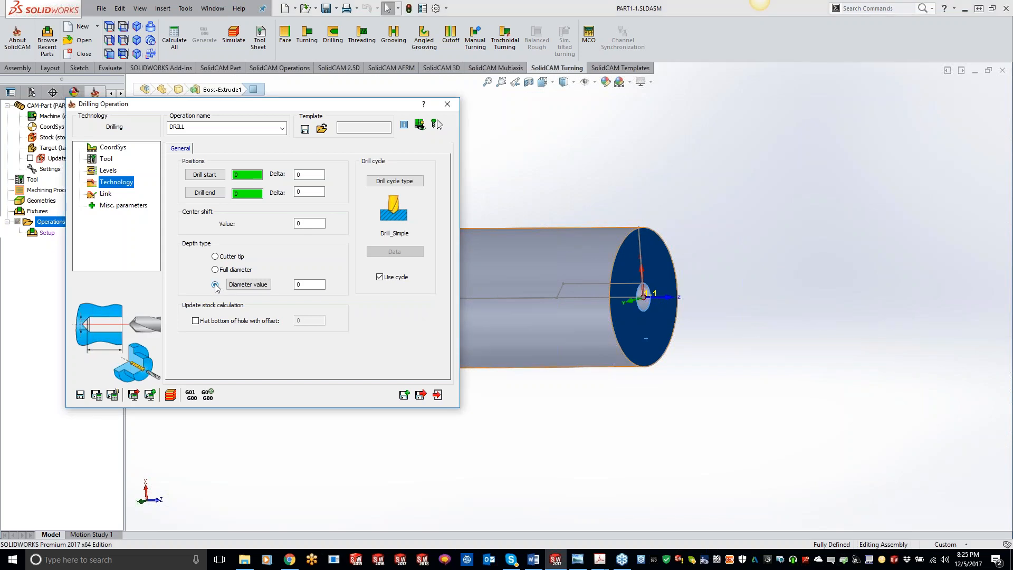
pyautogui.click(314, 286)
pyautogui.write('.26')
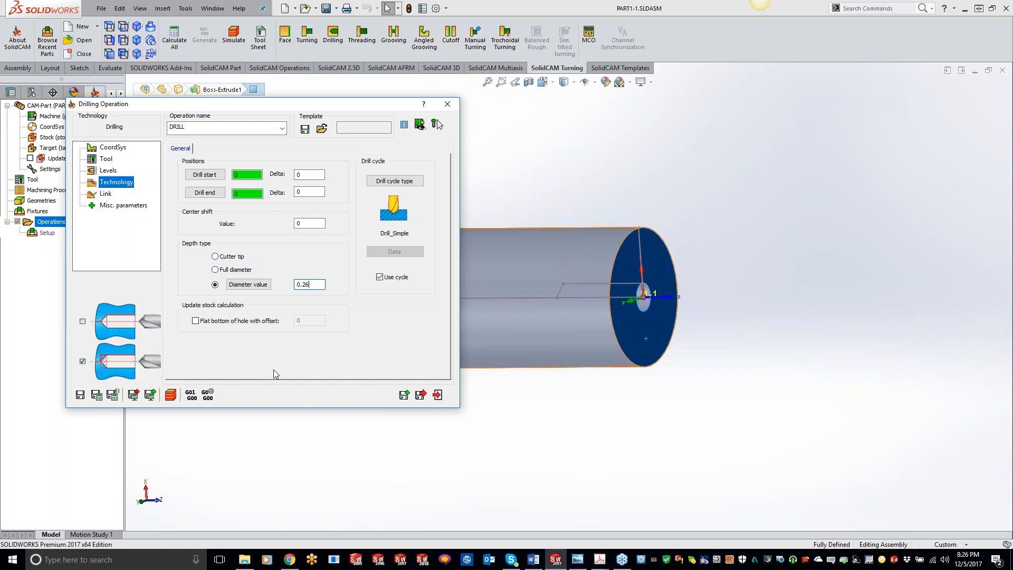
pyautogui.click(311, 225)
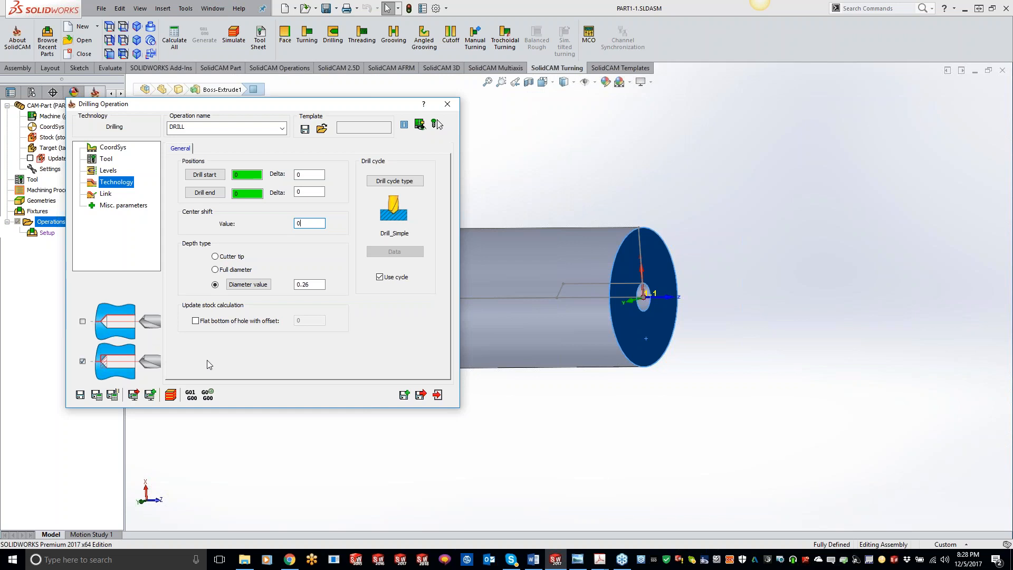
pyautogui.click(202, 322)
pyautogui.click(198, 321)
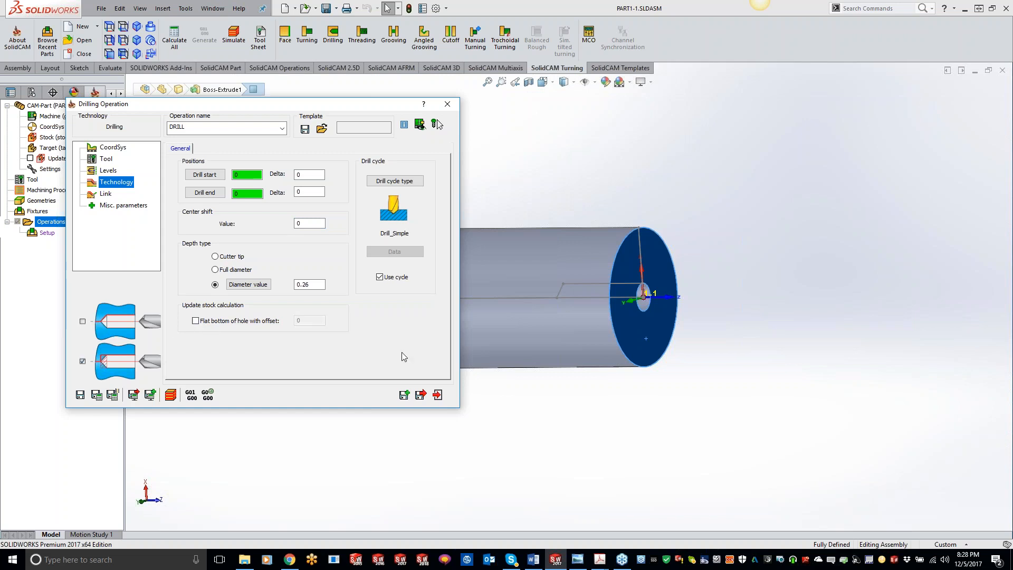
# Select Drill_Simple as the drill cycle type for the operation
pyautogui.click(403, 180)
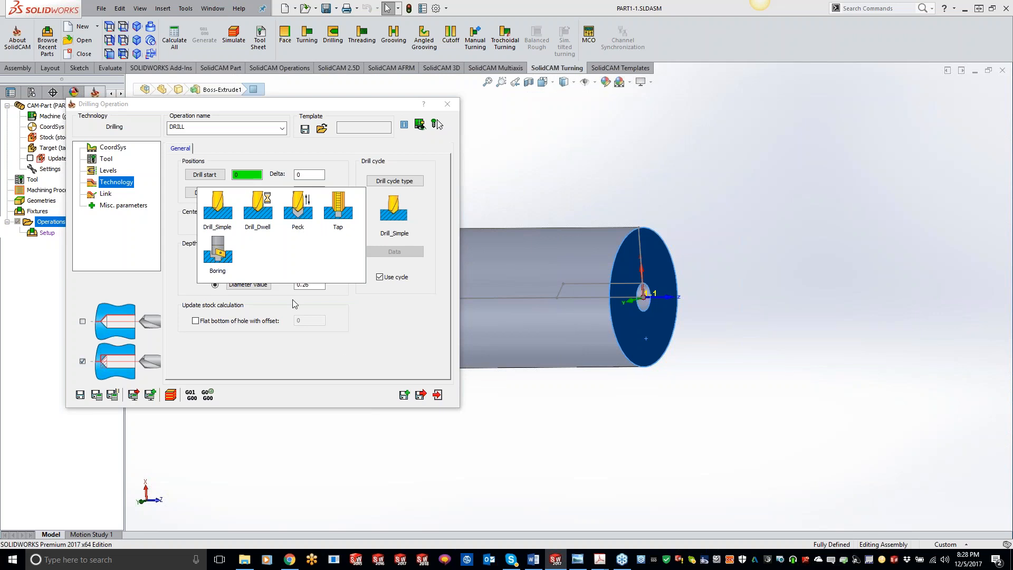
pyautogui.click(217, 208)
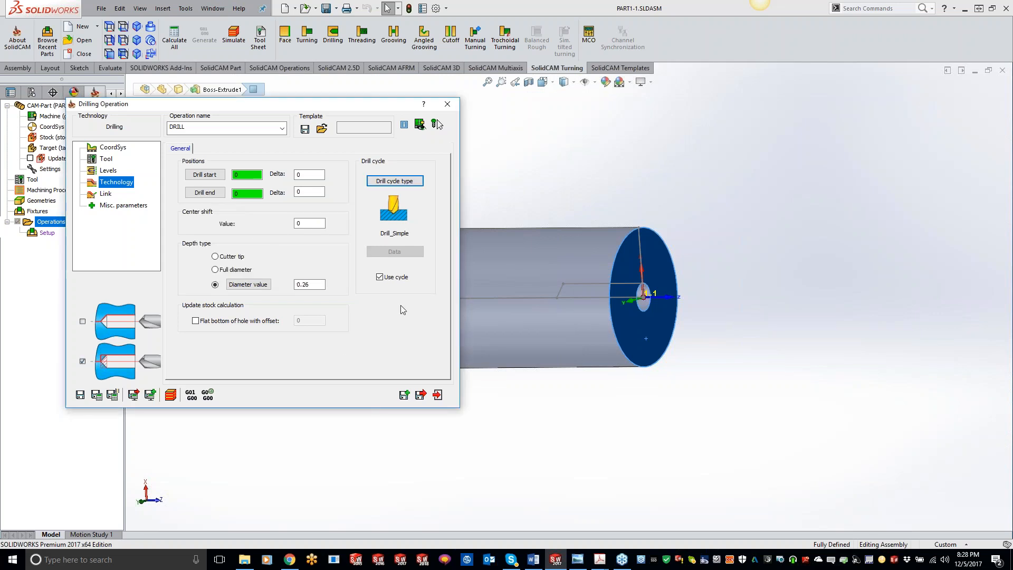
# Check the approach point options in the link settings, keep From right safety corner, and save and calculate the spot drilling operation
pyautogui.click(110, 196)
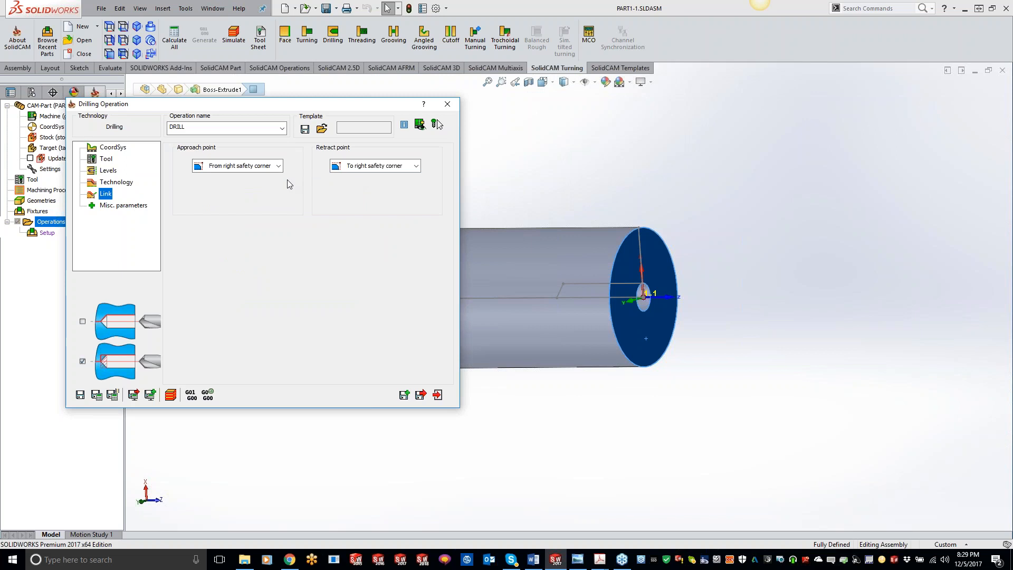
pyautogui.click(248, 167)
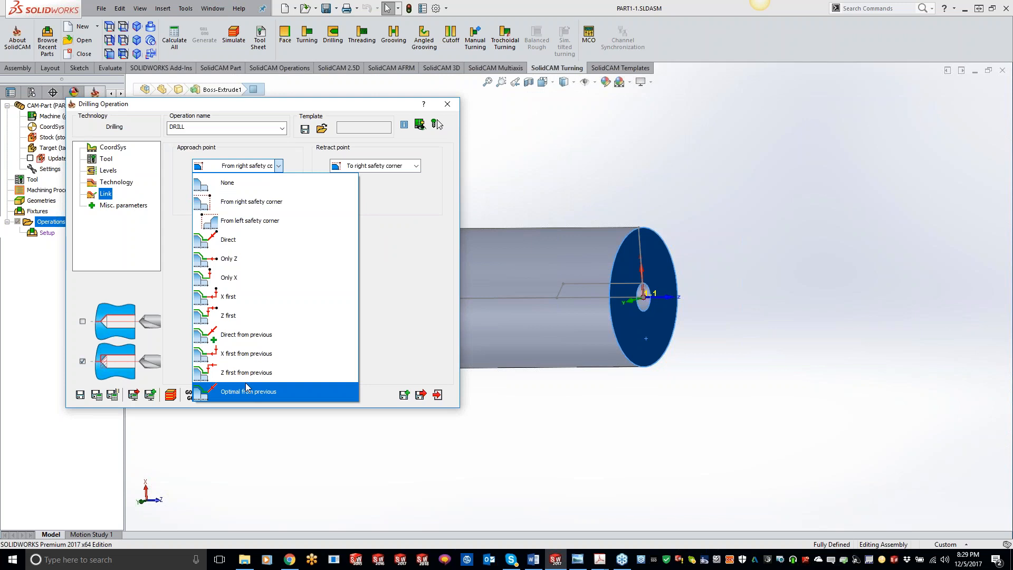
pyautogui.click(416, 267)
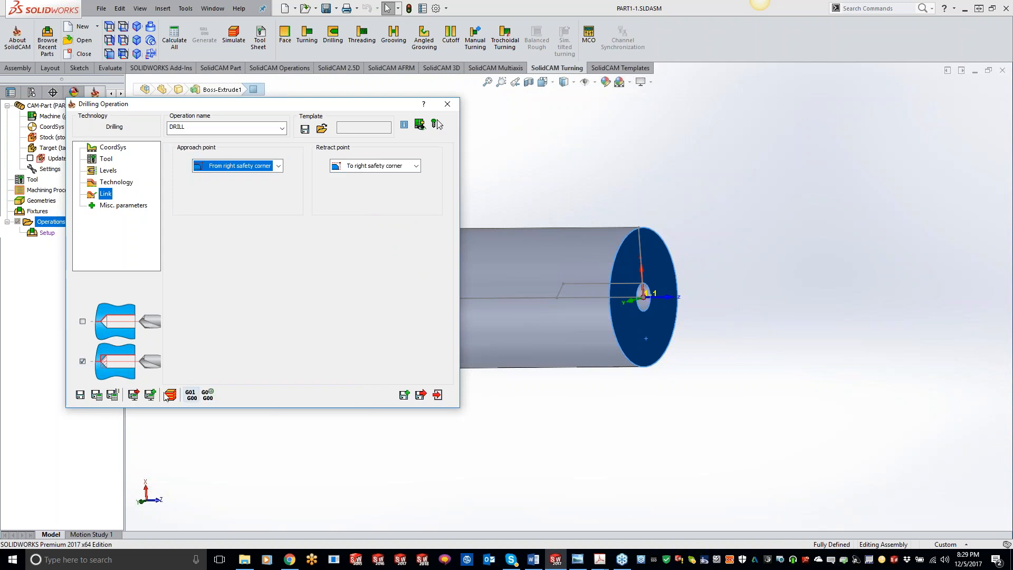
pyautogui.click(96, 395)
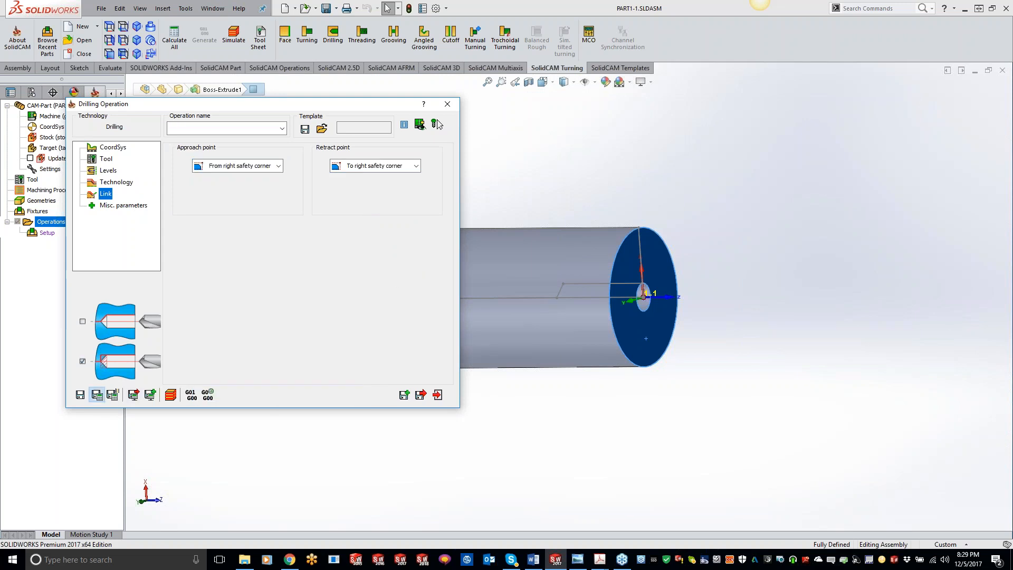
# Simulate the spot drilling step by step in the Turning simulation and exit the simulation
pyautogui.click(170, 395)
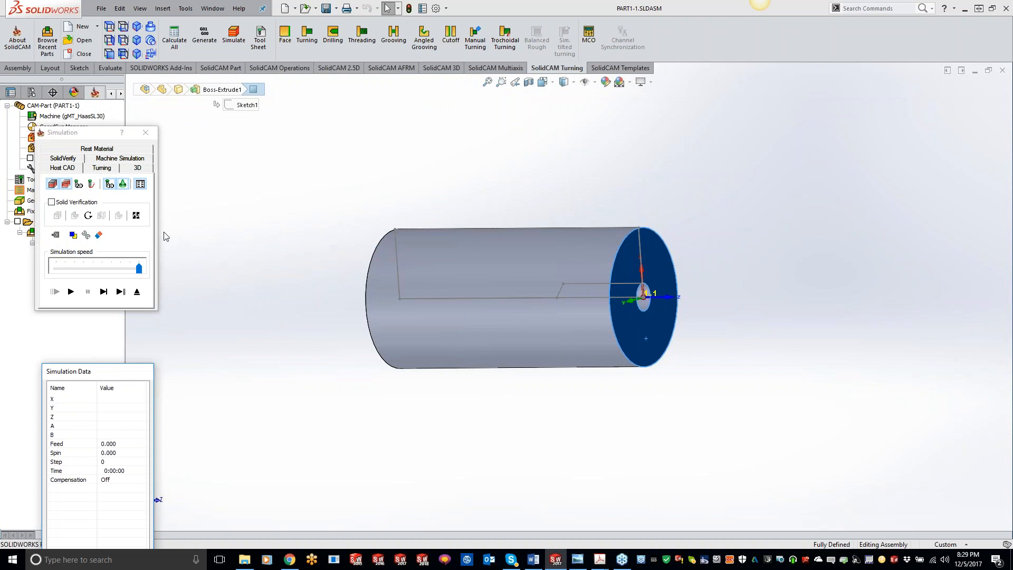
pyautogui.click(101, 168)
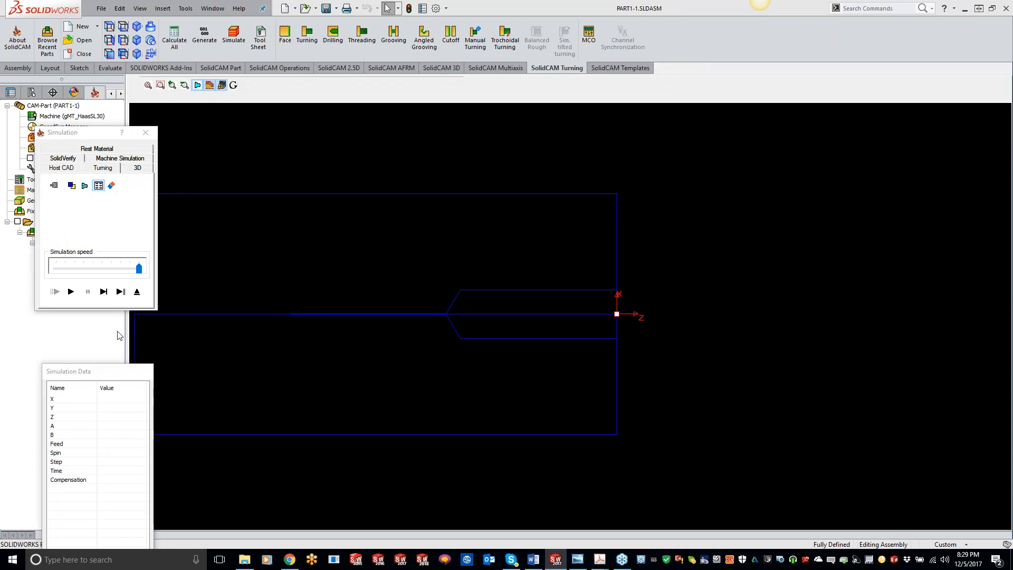
pyautogui.click(103, 291)
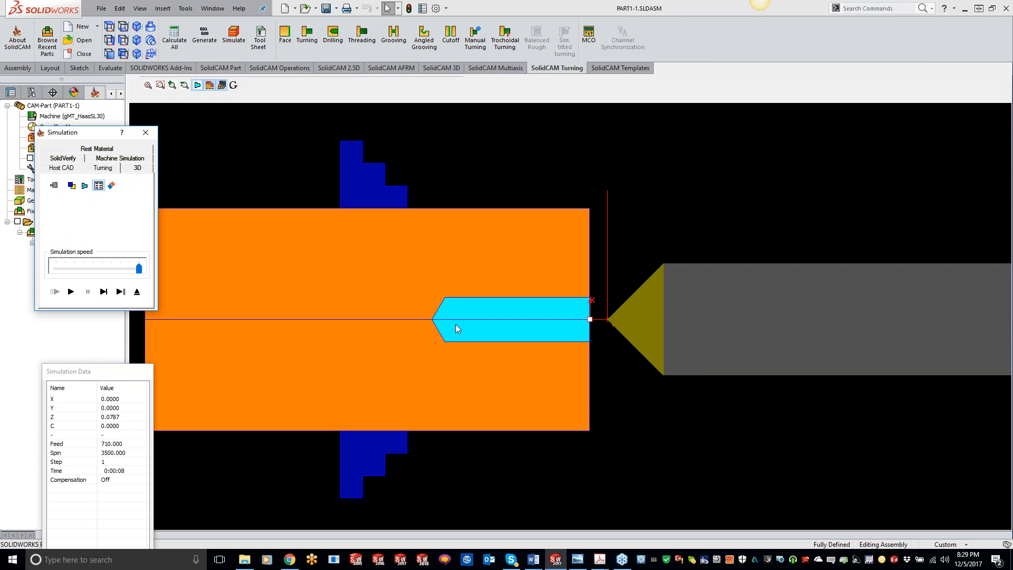
pyautogui.click(103, 293)
pyautogui.click(103, 291)
pyautogui.scroll(3, 403, 340)
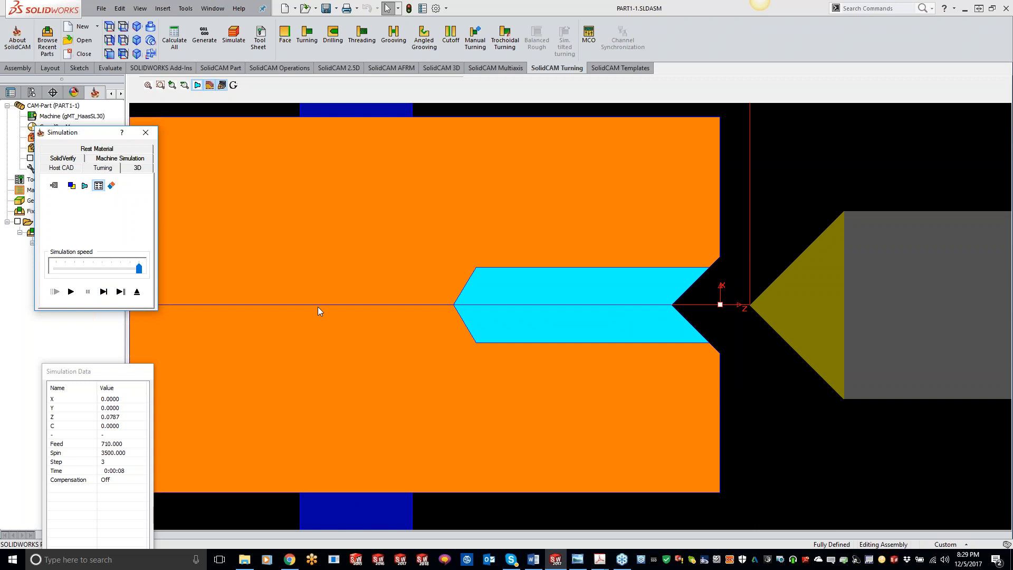
pyautogui.click(145, 133)
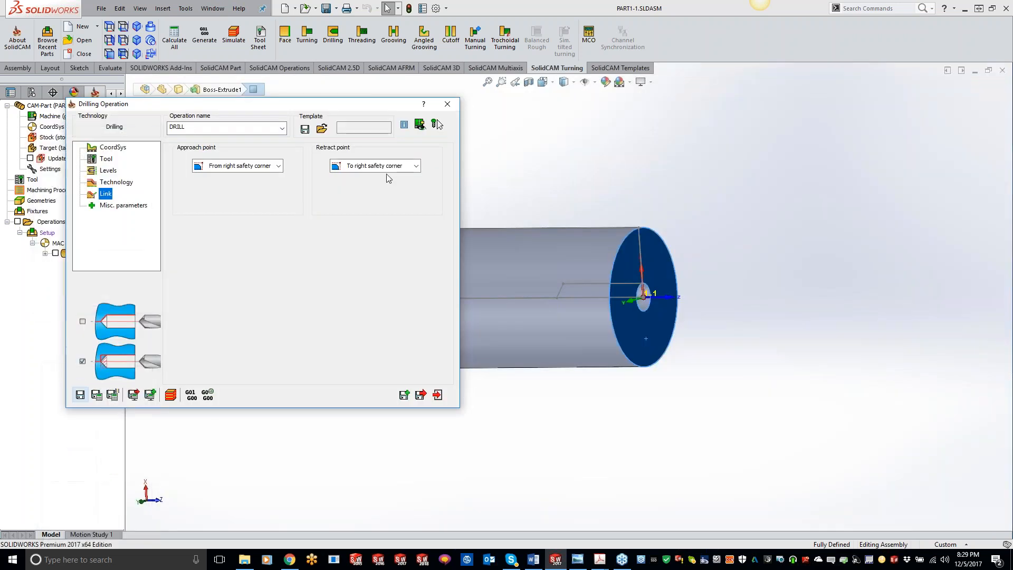
# Save and copy the spot drill operation, and assign tool 2, the 0.201 inch drill, to the new operation
pyautogui.moveTo(314, 106); pyautogui.dragTo(469, 115)
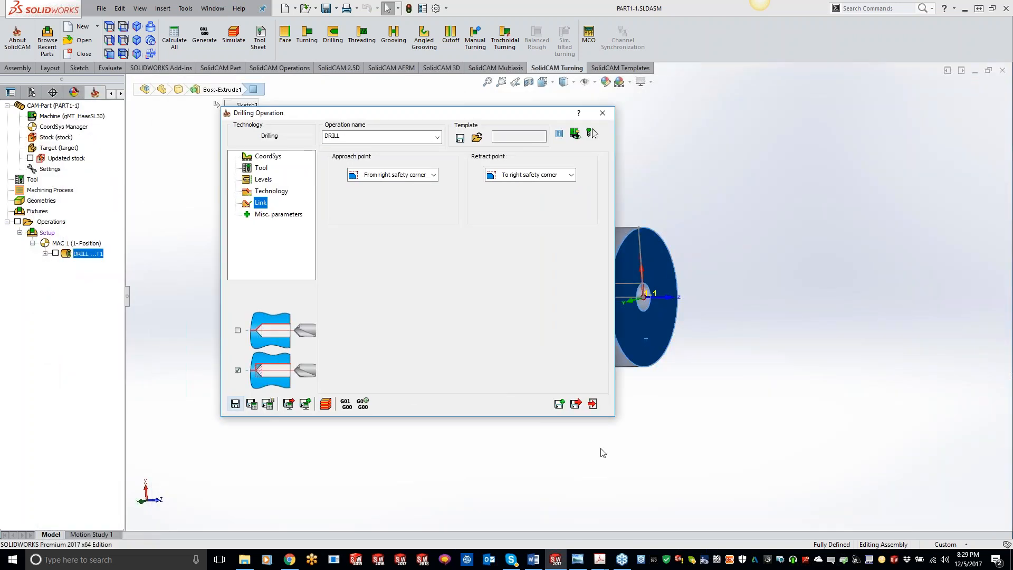
pyautogui.click(559, 404)
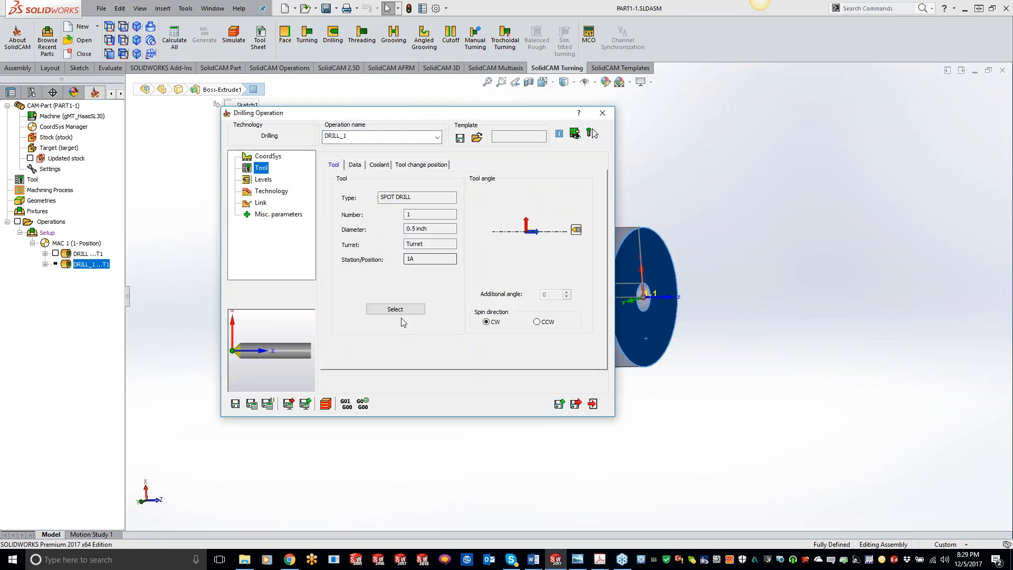
pyautogui.click(397, 311)
pyautogui.doubleClick(246, 200)
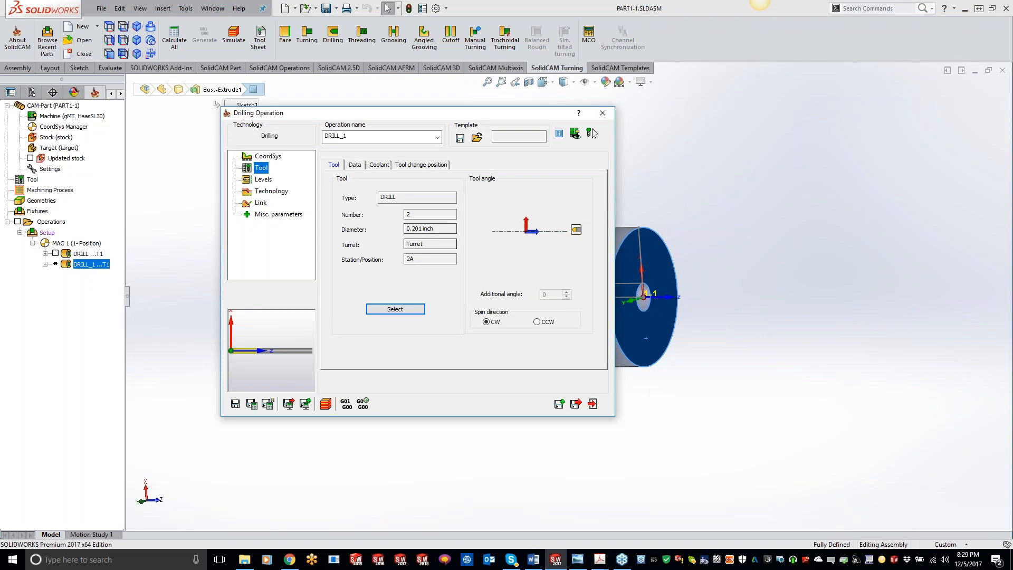
# Set the drill end at the tip of the hole's cone, with Cutter tip as the depth type
pyautogui.click(262, 182)
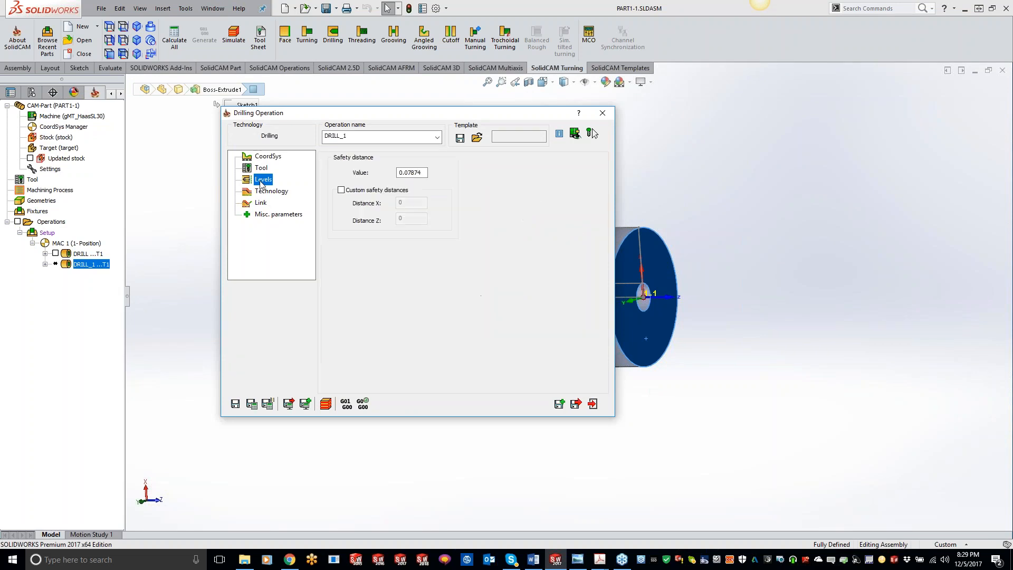
pyautogui.click(270, 193)
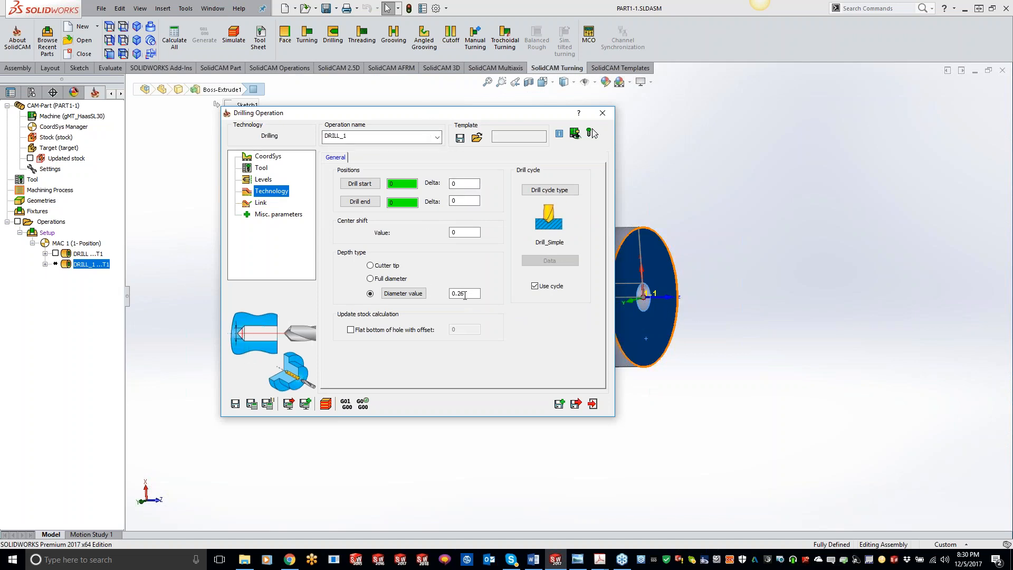
pyautogui.moveTo(481, 118); pyautogui.dragTo(345, 115)
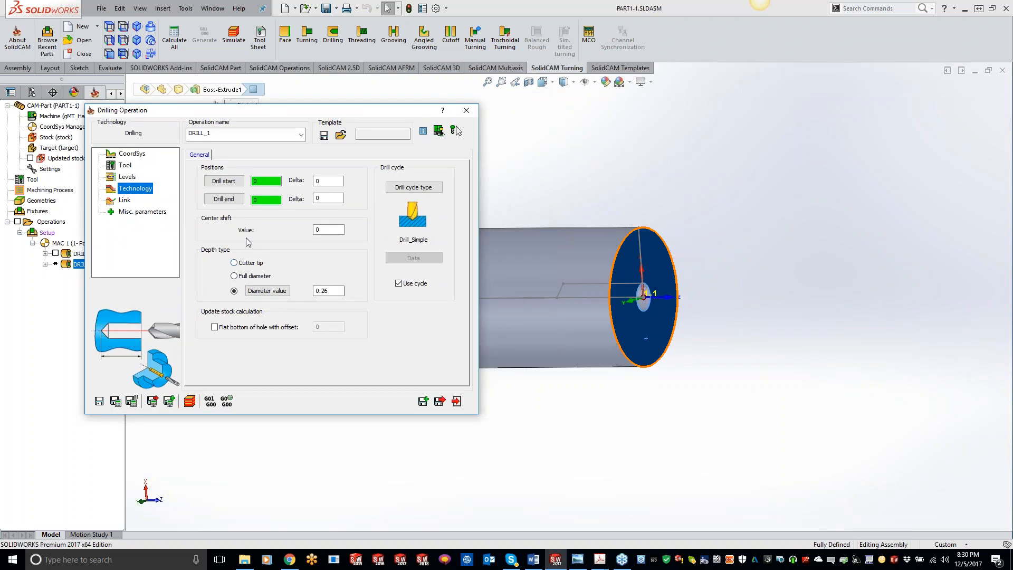
pyautogui.click(224, 198)
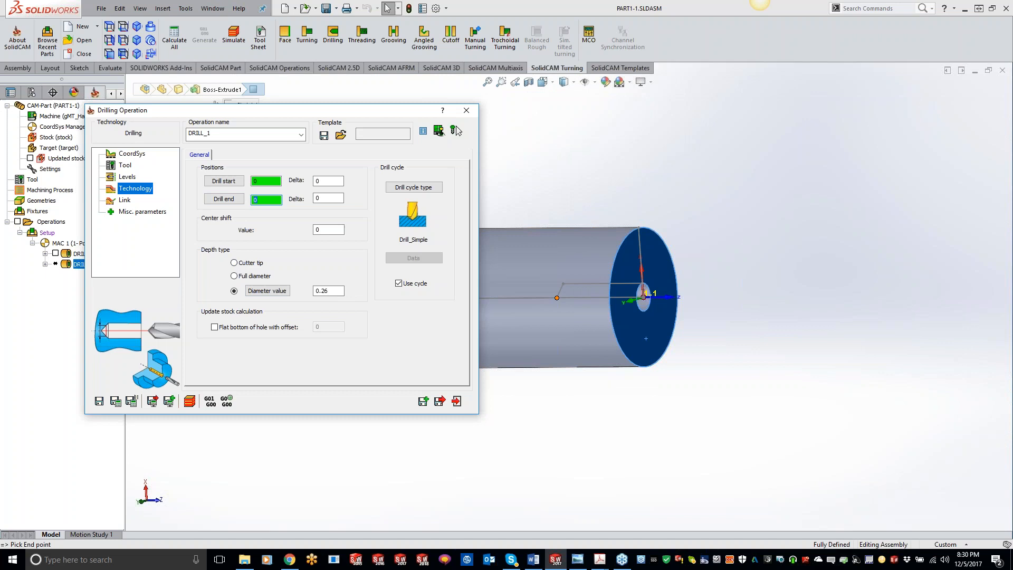
pyautogui.click(556, 297)
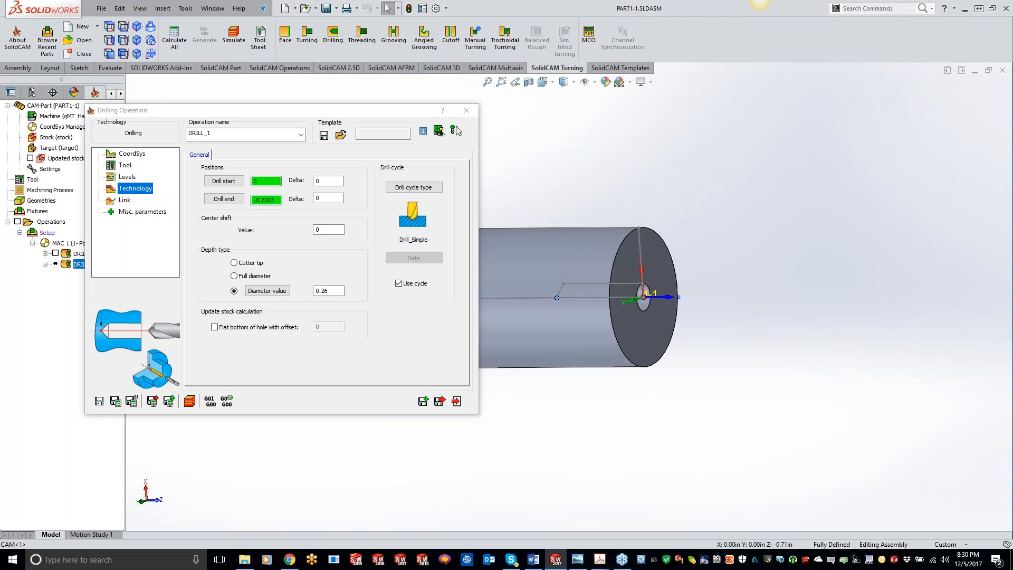
pyautogui.click(234, 262)
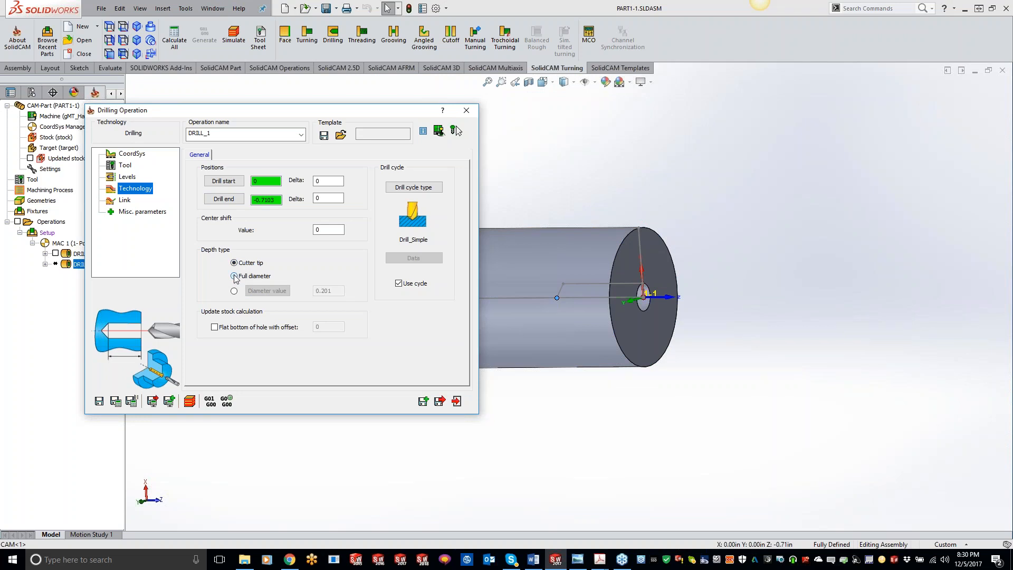
# Redefine the drill end at the sketch corner where the hole's full diameter ends, with Full diameter as the depth type
pyautogui.doubleClick(266, 200)
pyautogui.click(563, 298)
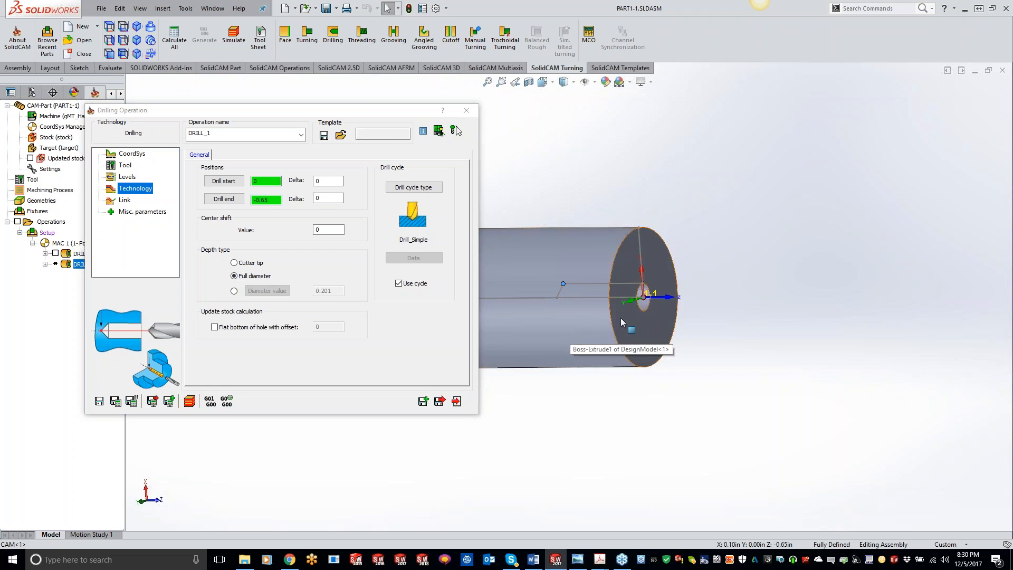
pyautogui.moveTo(594, 324); pyautogui.dragTo(530, 315, button='middle')
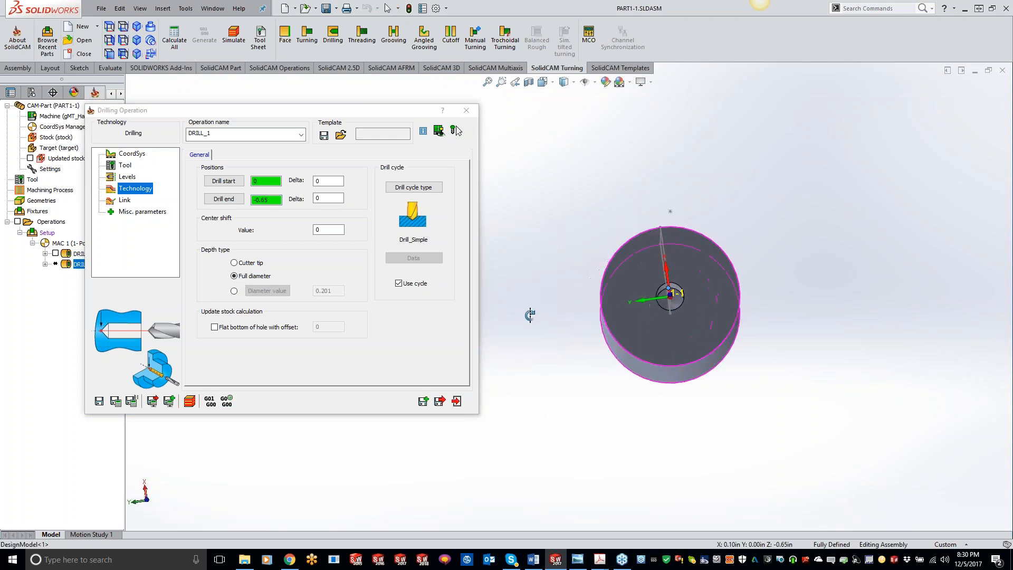
pyautogui.scroll(-6, 715, 293)
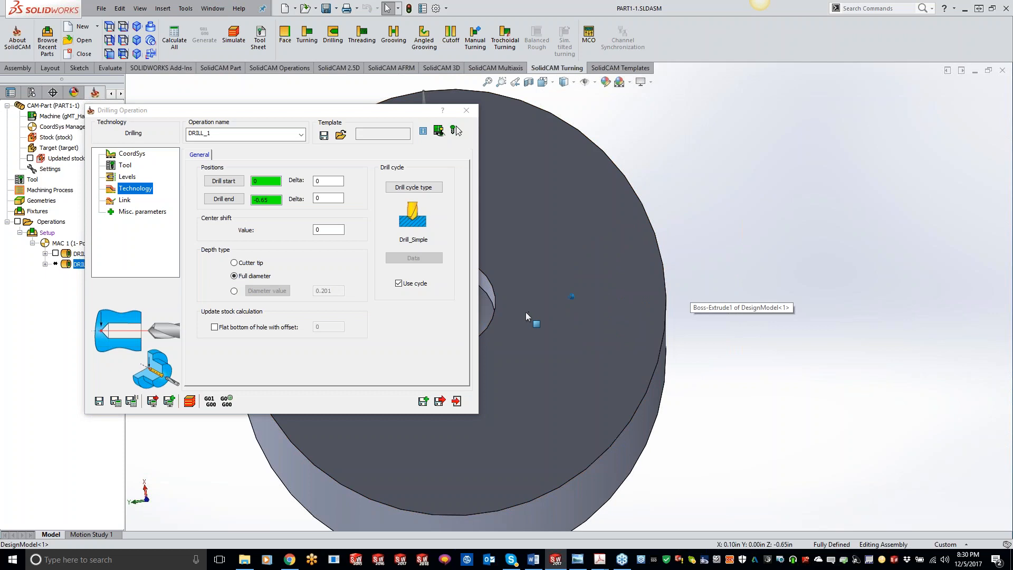
pyautogui.scroll(-3, 525, 316)
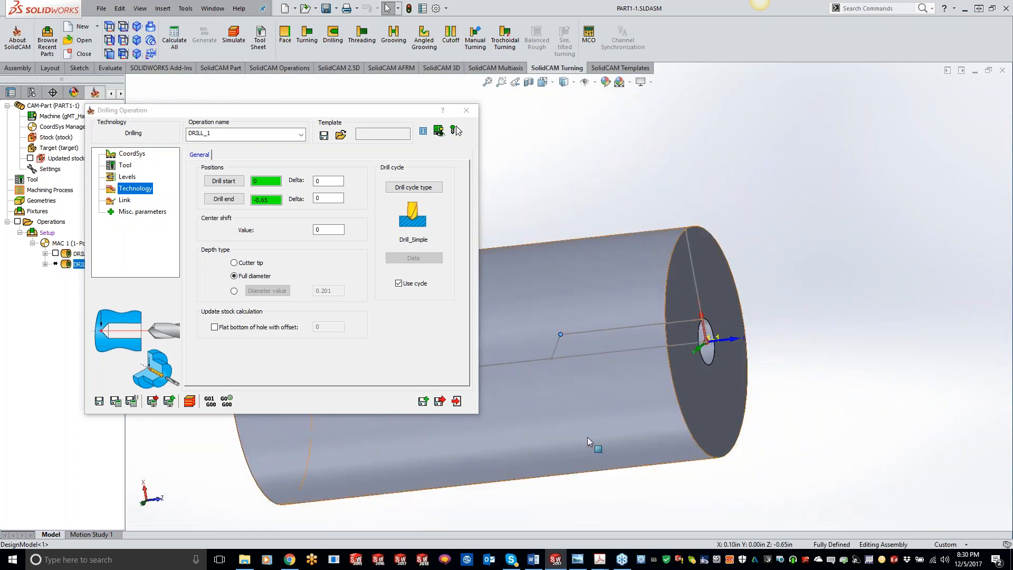
# Select Peck as the drill cycle type and check its drill options
pyautogui.click(414, 187)
pyautogui.click(323, 228)
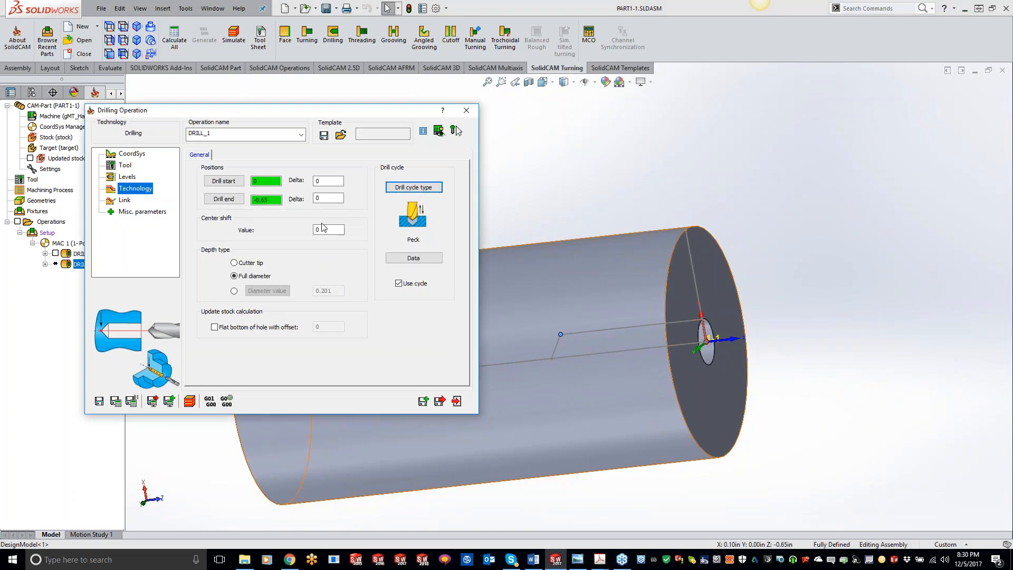
pyautogui.click(409, 258)
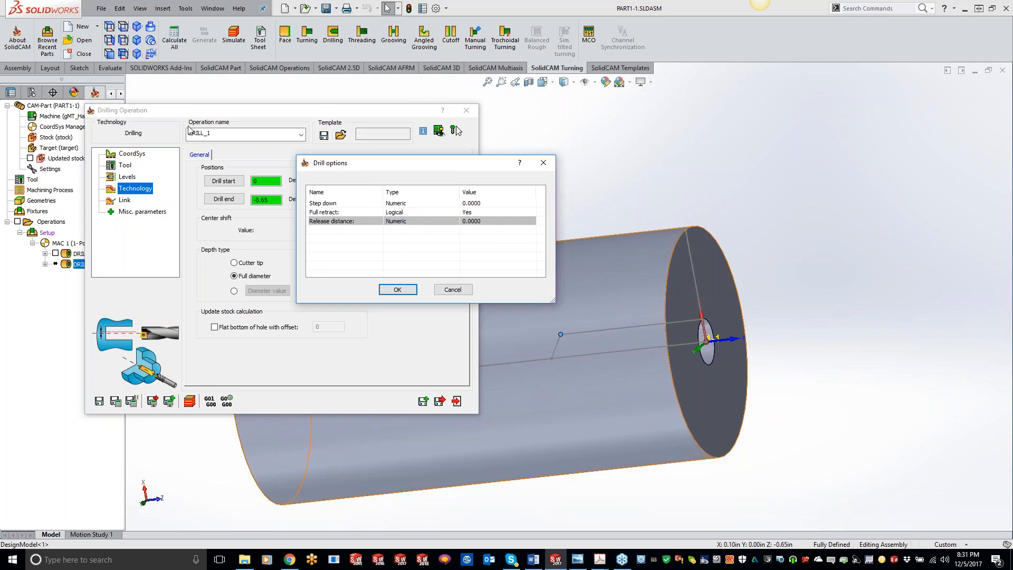
pyautogui.click(398, 289)
pyautogui.moveTo(302, 114); pyautogui.dragTo(352, 123)
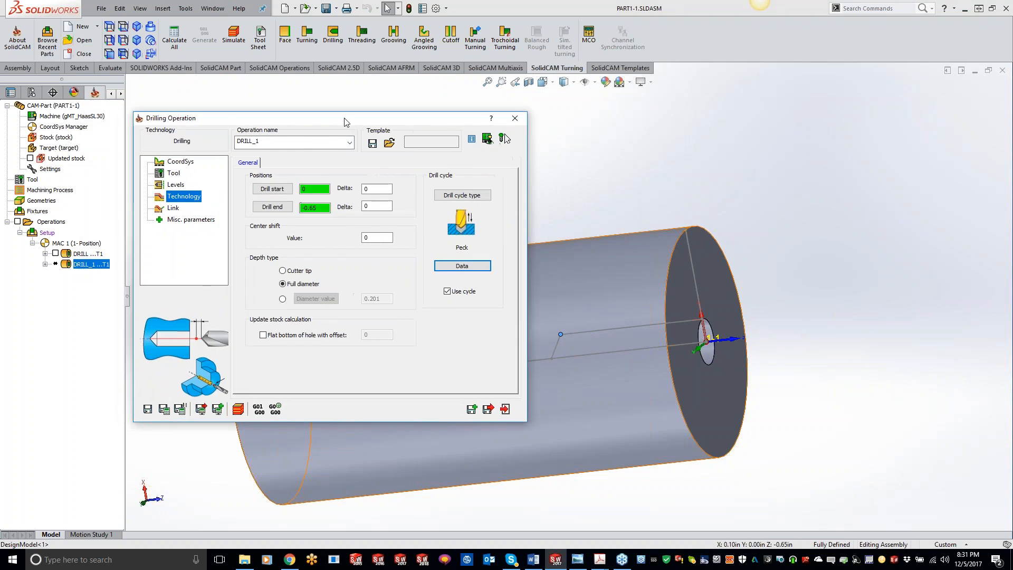
# Set the peck cycle's step down to 0.1, and save and calculate the operation
pyautogui.click(446, 267)
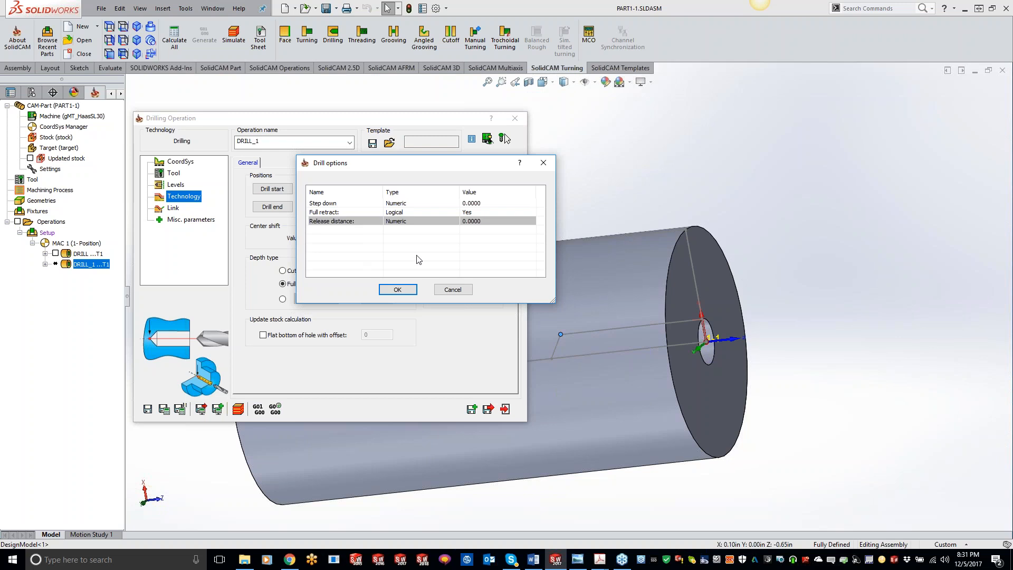
pyautogui.click(448, 203)
pyautogui.write('.1')
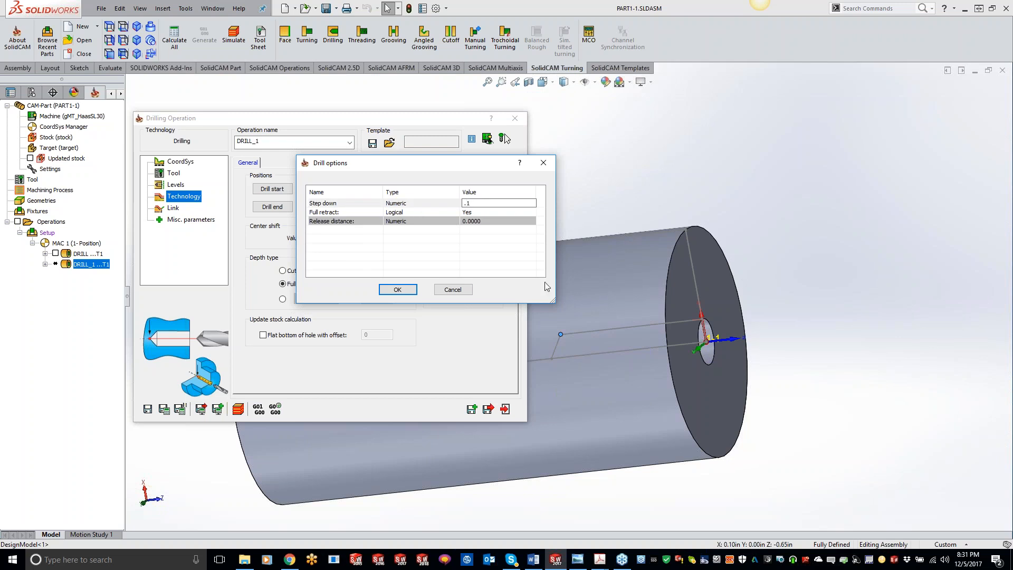
pyautogui.click(400, 289)
pyautogui.click(164, 411)
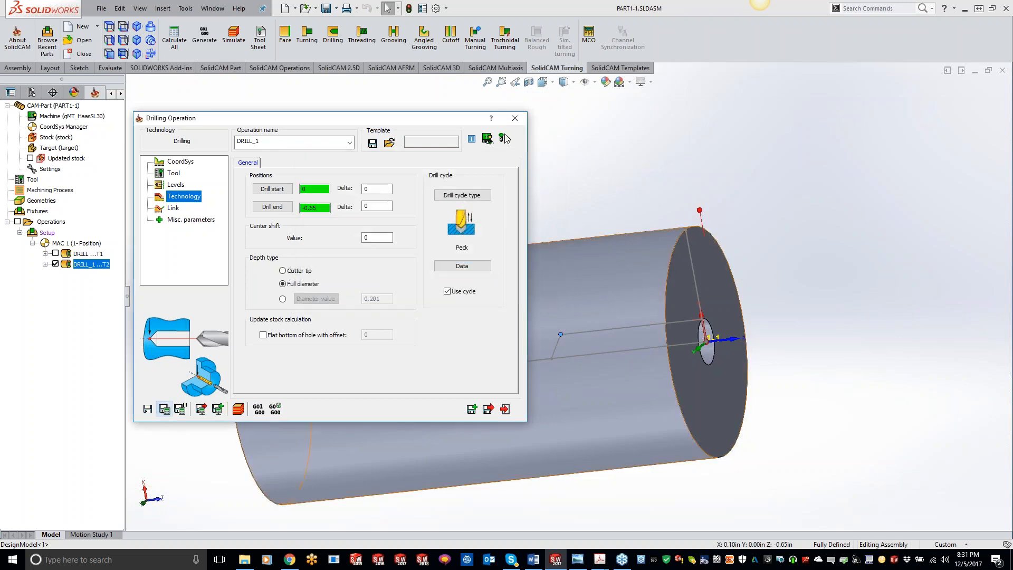
# Simulate the peck drilling peck by peck in the Turning simulation until the tool retracts, and exit the simulation
pyautogui.click(238, 409)
pyautogui.click(110, 169)
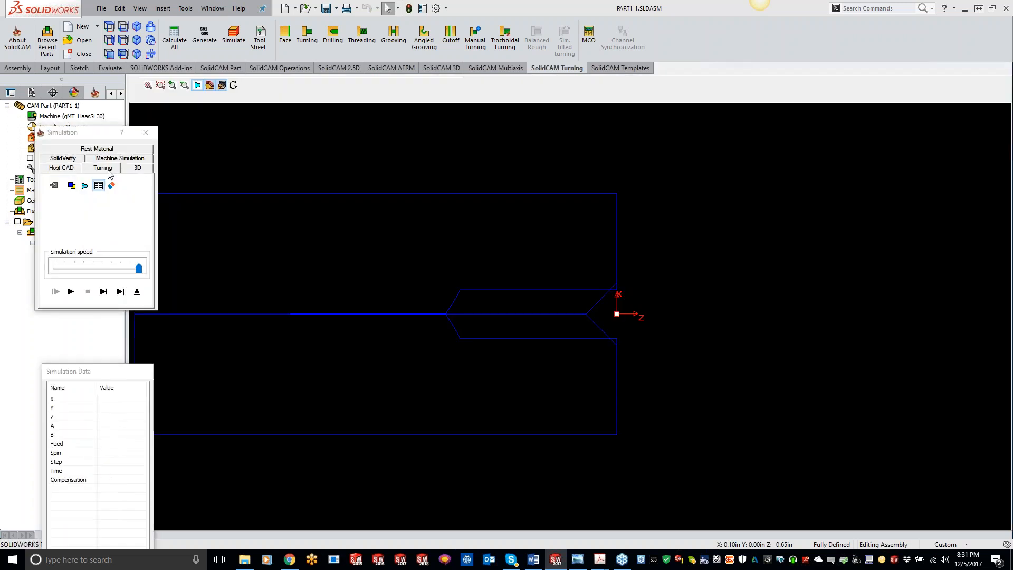
pyautogui.click(120, 294)
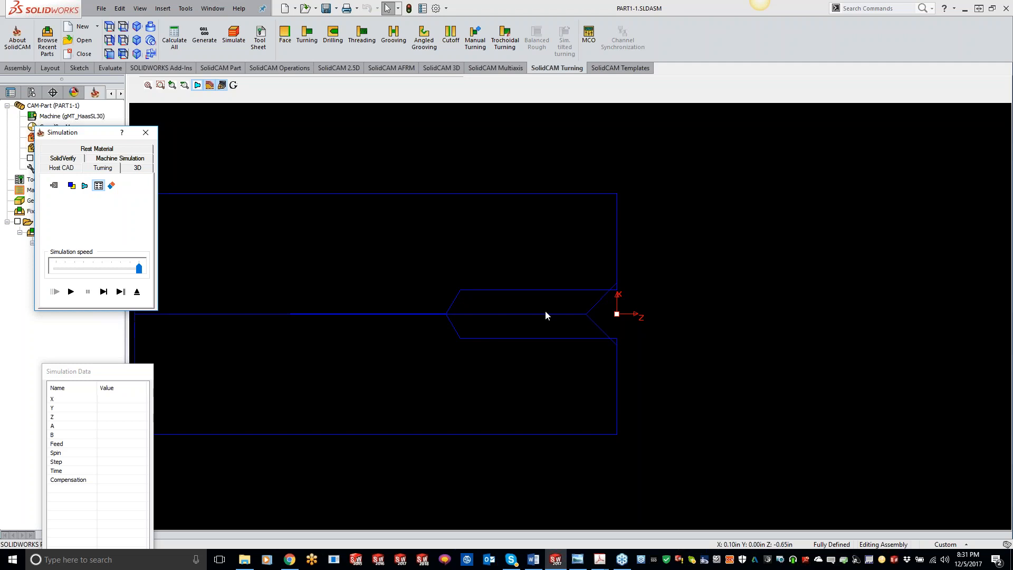
pyautogui.click(103, 292)
pyautogui.click(100, 291)
pyautogui.click(101, 292)
pyautogui.click(101, 292)
pyautogui.click(101, 291)
pyautogui.click(101, 292)
pyautogui.click(103, 291)
pyautogui.click(103, 292)
pyautogui.click(103, 292)
pyautogui.click(102, 292)
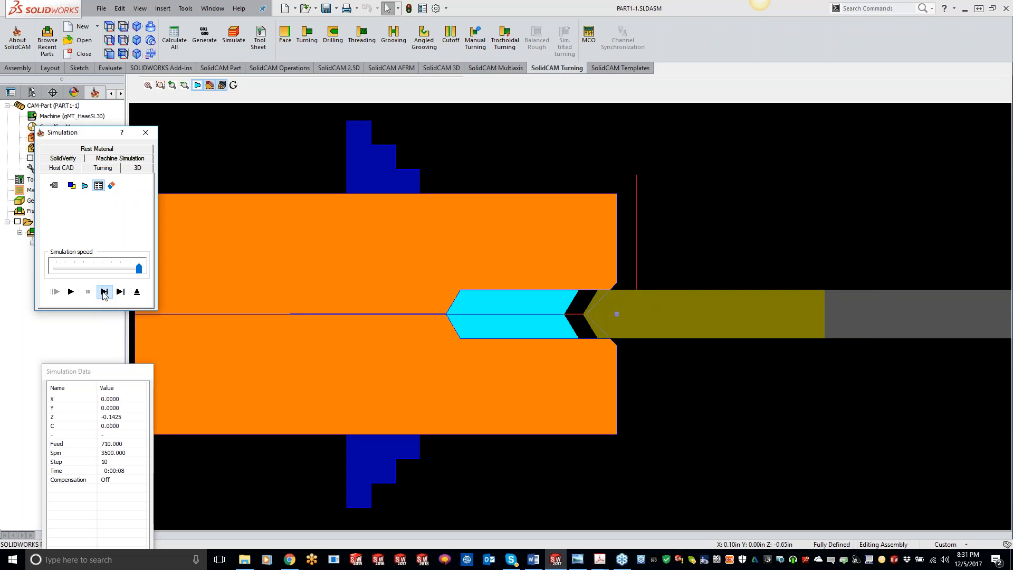
pyautogui.click(103, 292)
pyautogui.click(103, 292)
pyautogui.click(103, 293)
pyautogui.click(104, 293)
pyautogui.click(104, 293)
pyautogui.click(103, 293)
pyautogui.click(103, 293)
pyautogui.click(103, 293)
pyautogui.click(103, 294)
pyautogui.click(103, 294)
pyautogui.click(104, 294)
pyautogui.click(104, 293)
pyautogui.click(103, 294)
pyautogui.click(104, 294)
pyautogui.click(104, 293)
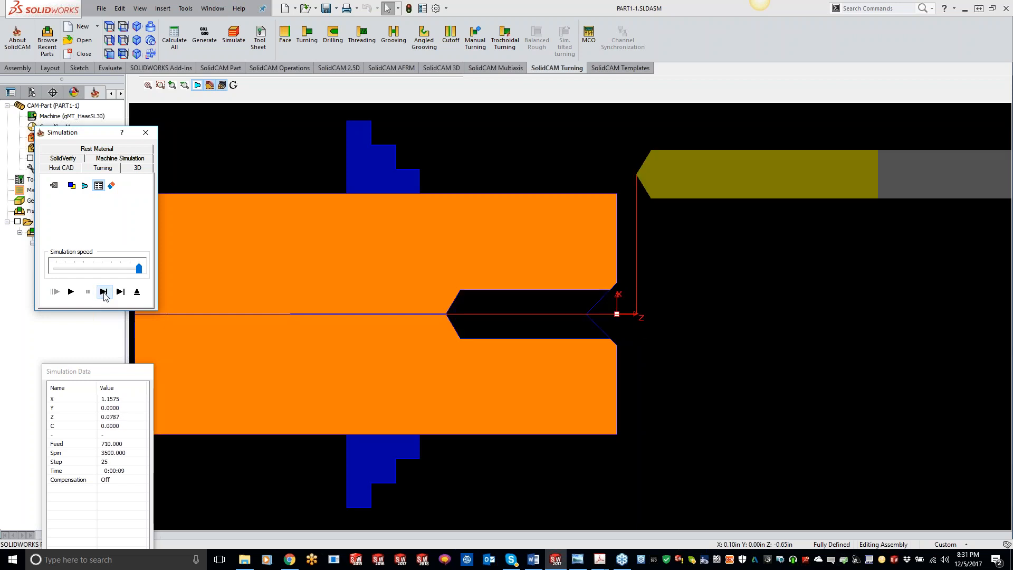
pyautogui.click(146, 133)
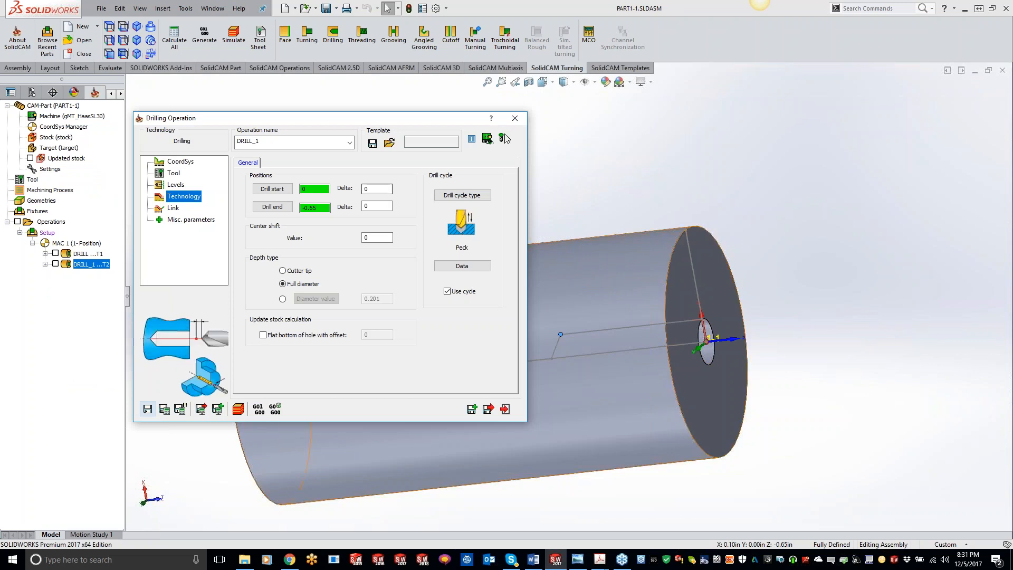
# Save and copy the DRILL_1 operation, and assign the 0.25 inch tap, tool number 3, to the copy
pyautogui.doubleClick(367, 189)
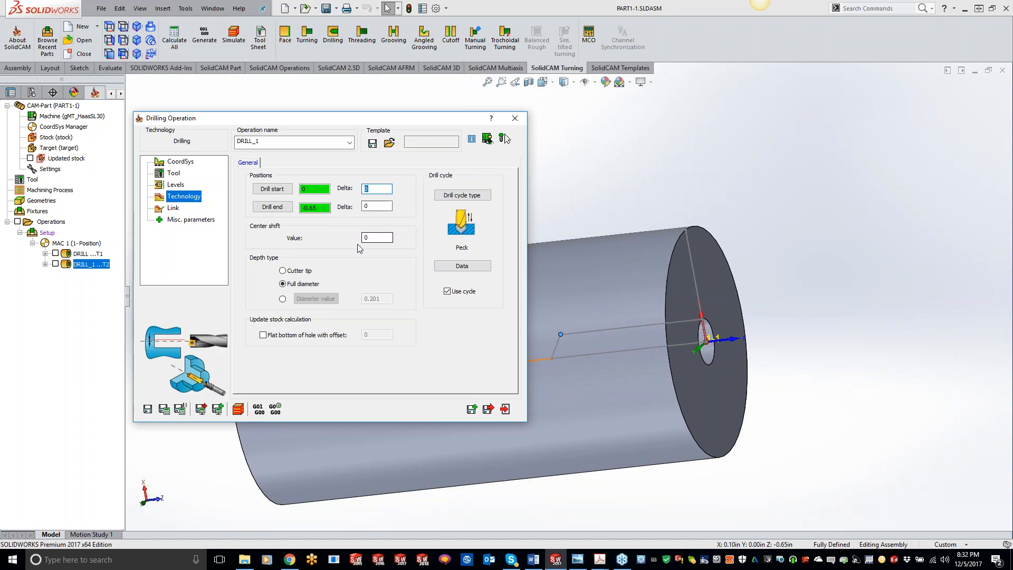
pyautogui.click(472, 411)
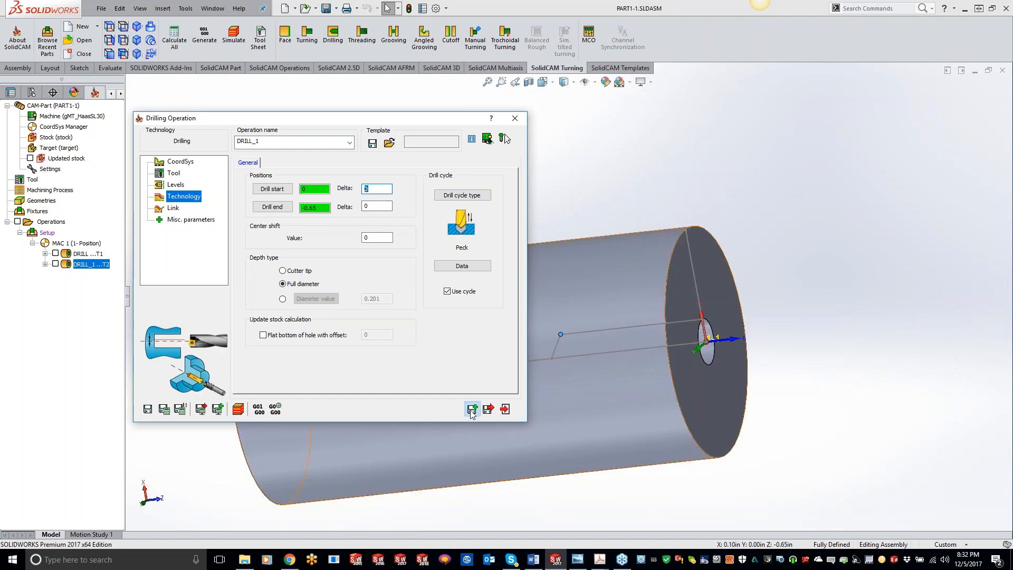
pyautogui.click(174, 174)
pyautogui.click(299, 314)
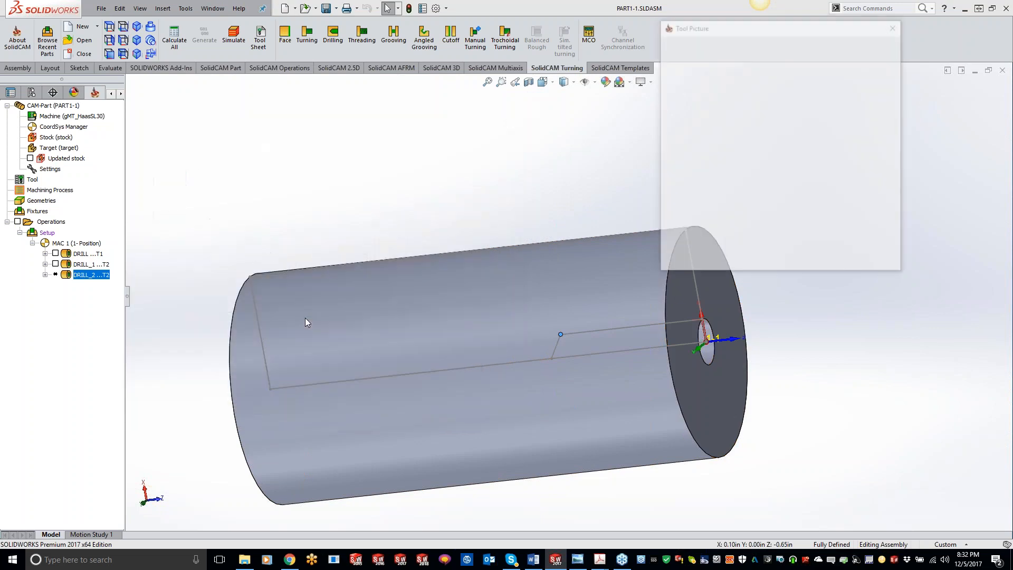
pyautogui.doubleClick(247, 211)
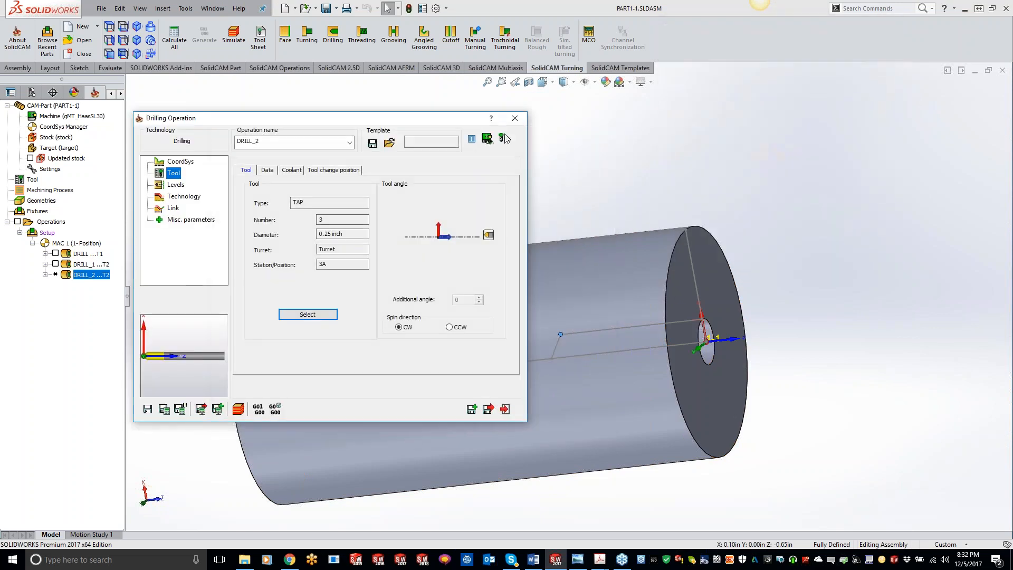
# Set the tapping operation's depth type to Cutter tip, and calculate the operation for simulation
pyautogui.click(190, 199)
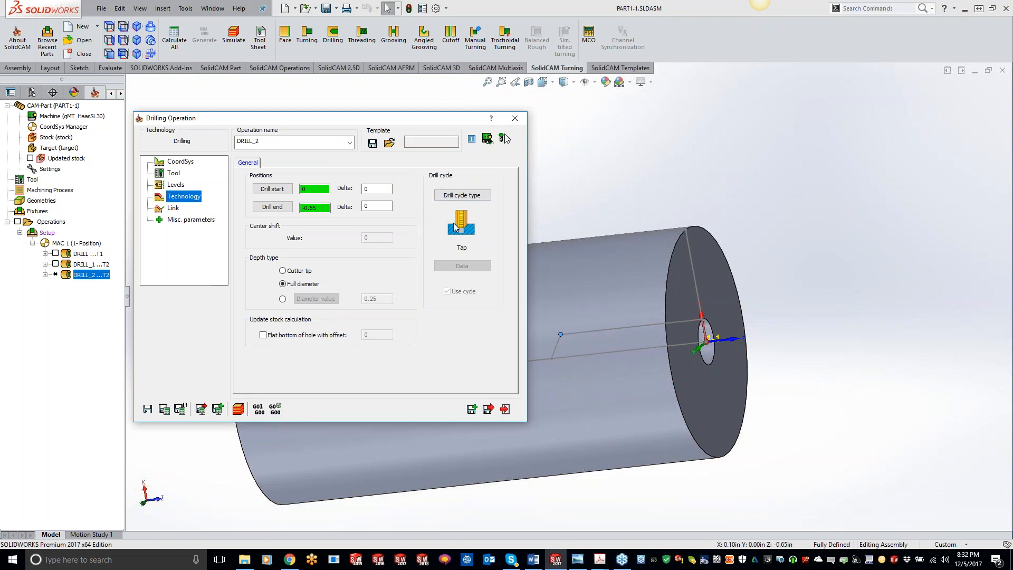
pyautogui.moveTo(342, 335)
pyautogui.moveTo(287, 289)
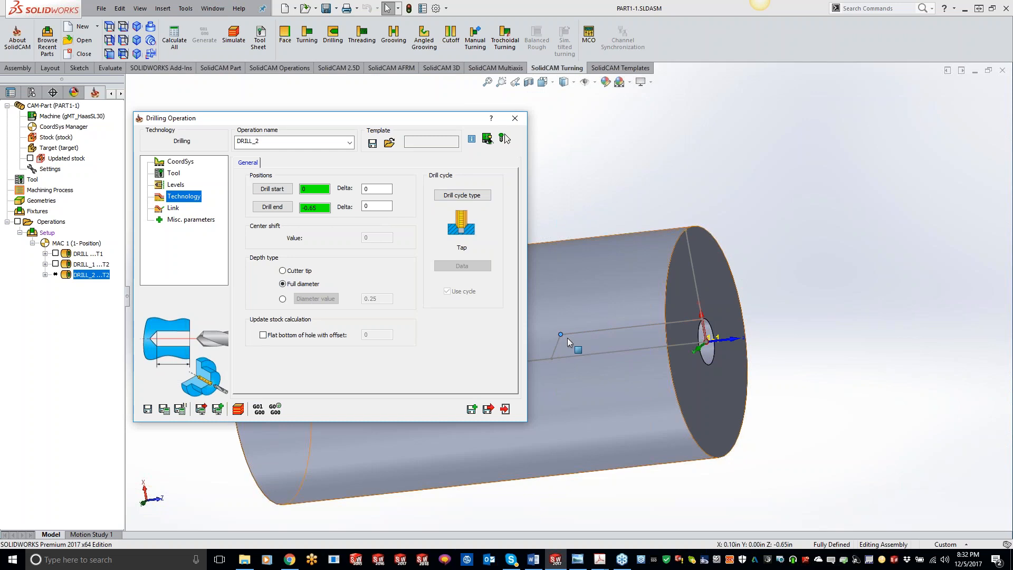
pyautogui.click(283, 271)
pyautogui.click(242, 411)
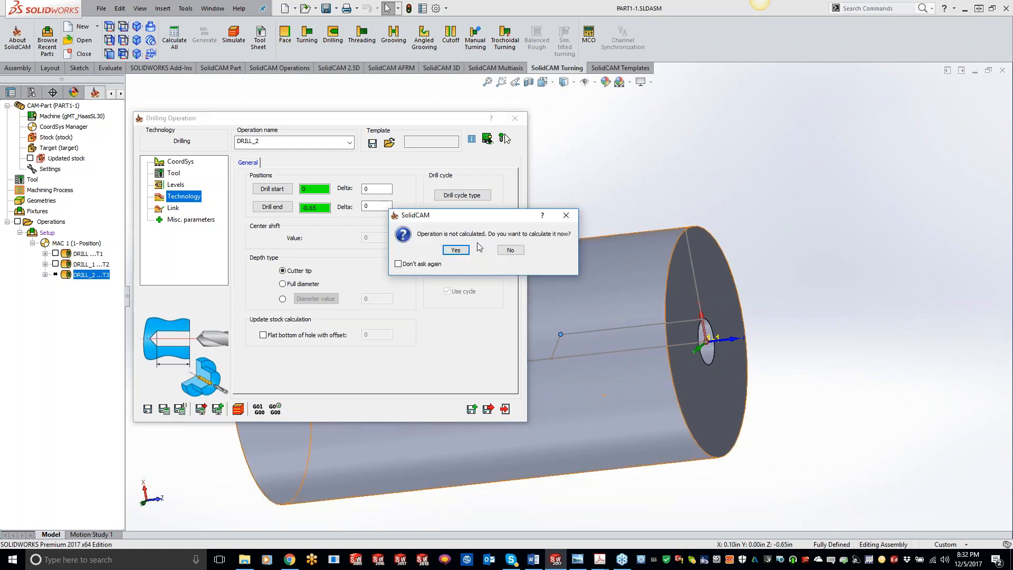
pyautogui.click(456, 250)
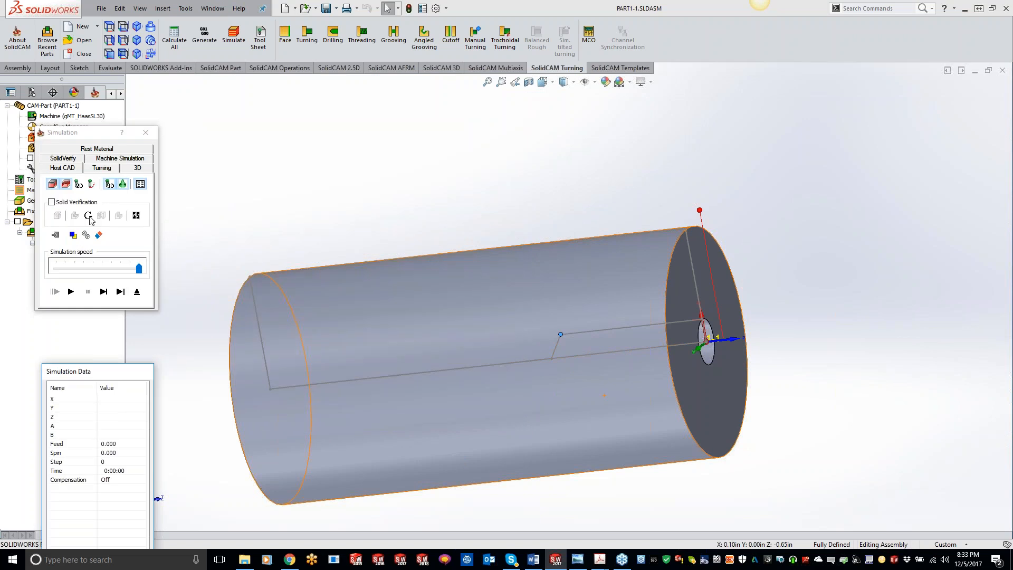
# Simulate the tap move by move in the Turning simulation, inspect the hole's mouth, and exit the simulation and the operation
pyautogui.click(72, 292)
pyautogui.click(103, 167)
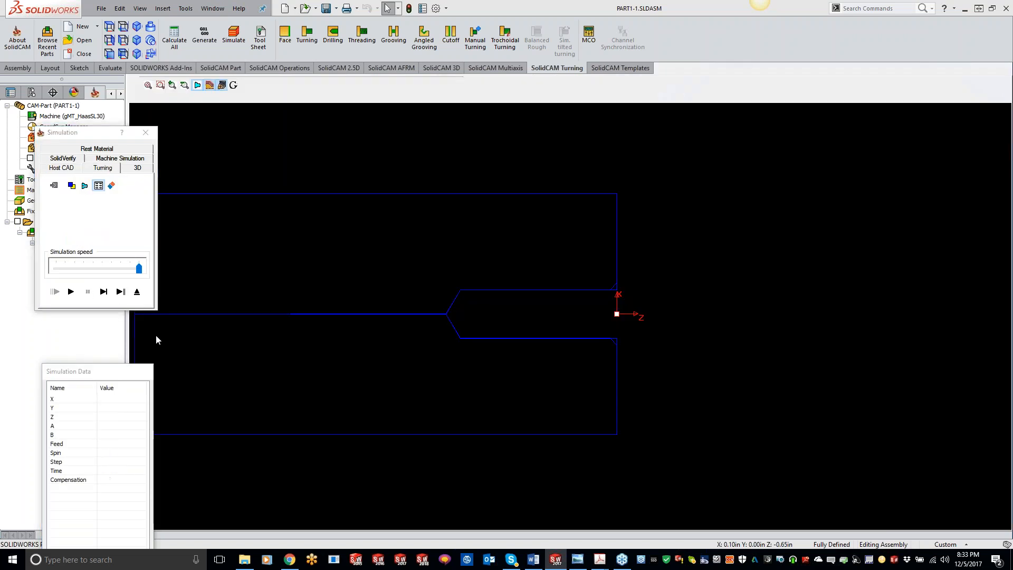
pyautogui.click(105, 292)
pyautogui.click(105, 295)
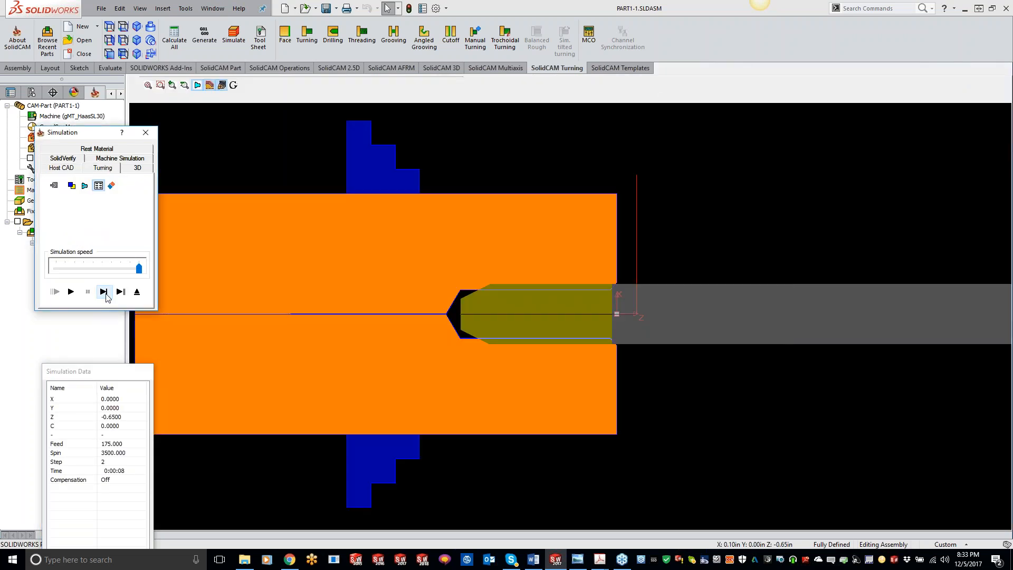
pyautogui.scroll(2, 451, 319)
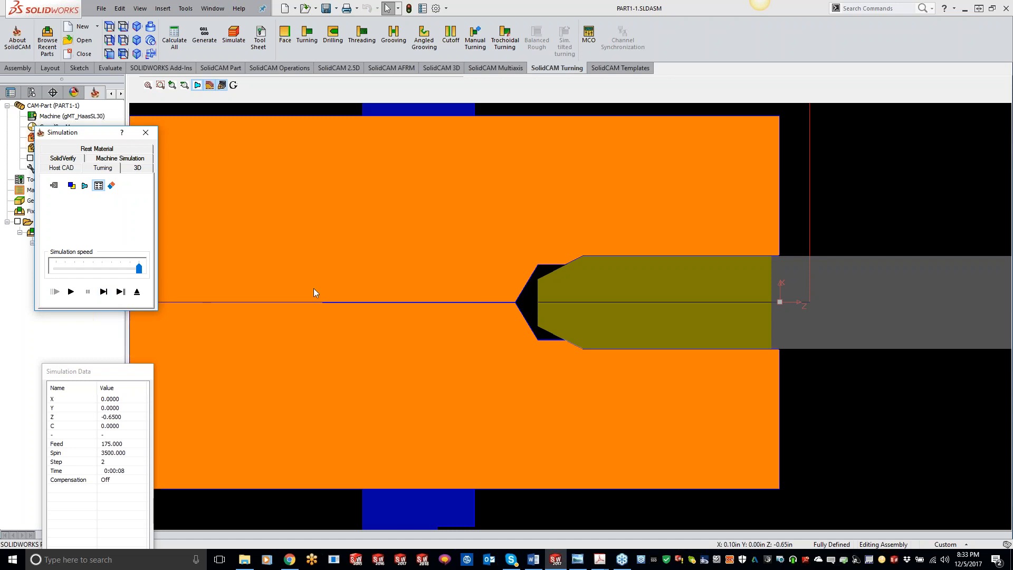
pyautogui.click(104, 290)
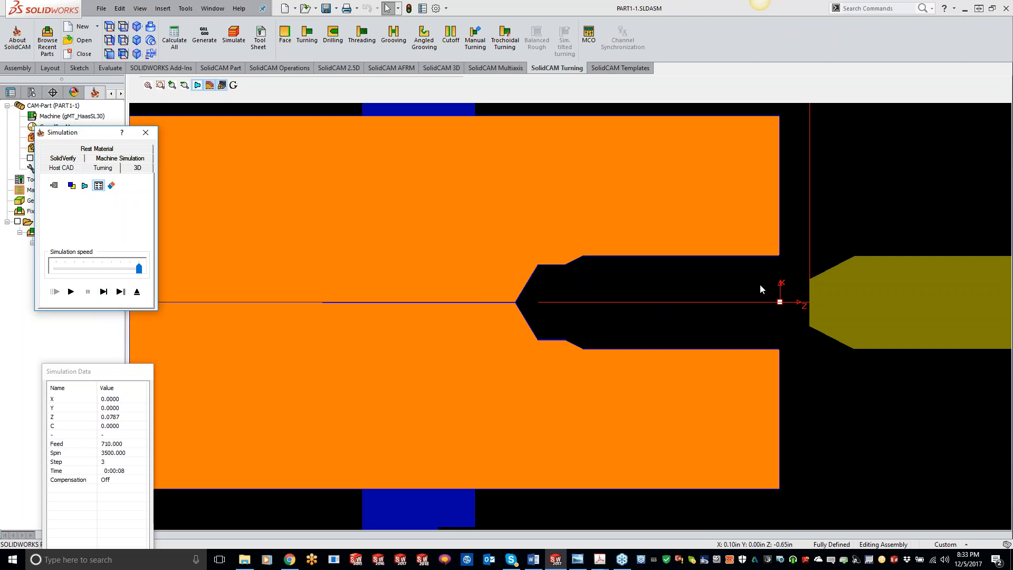
pyautogui.scroll(1, 806, 254)
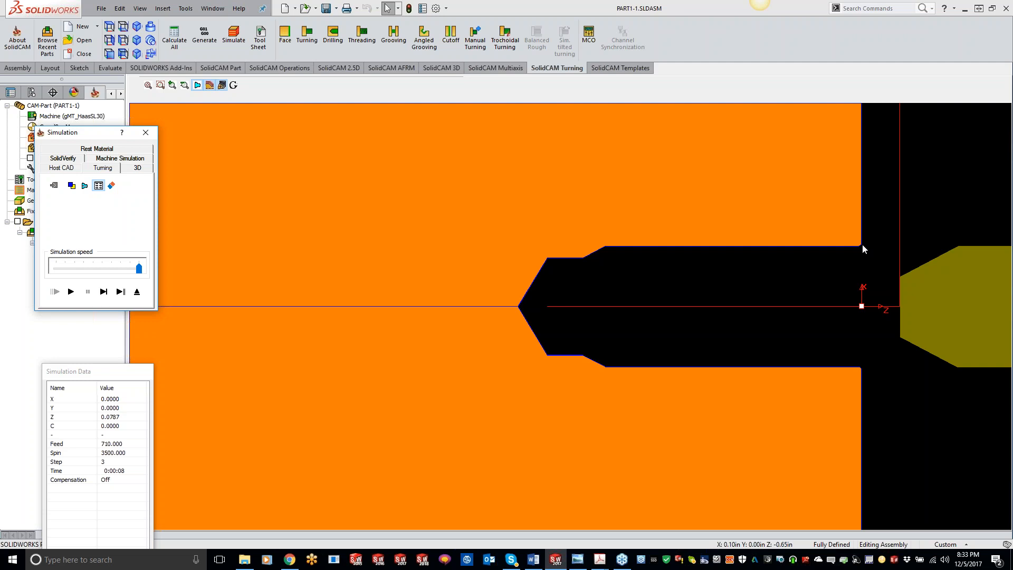
pyautogui.click(146, 135)
pyautogui.click(514, 123)
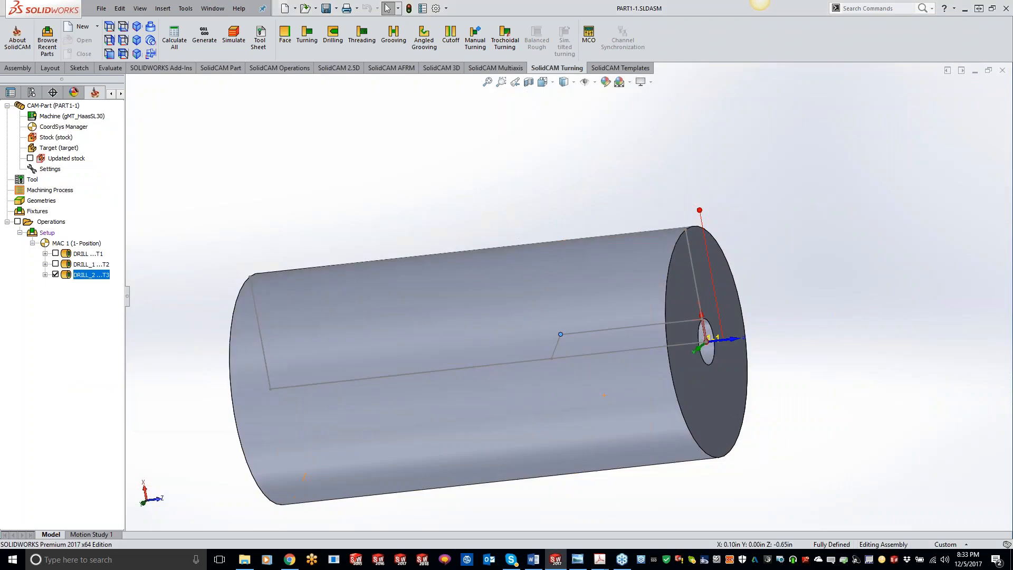
# Set the spot drill operation's depth diameter value to 0.27, save and calculate it, and close the operation
pyautogui.doubleClick(85, 254)
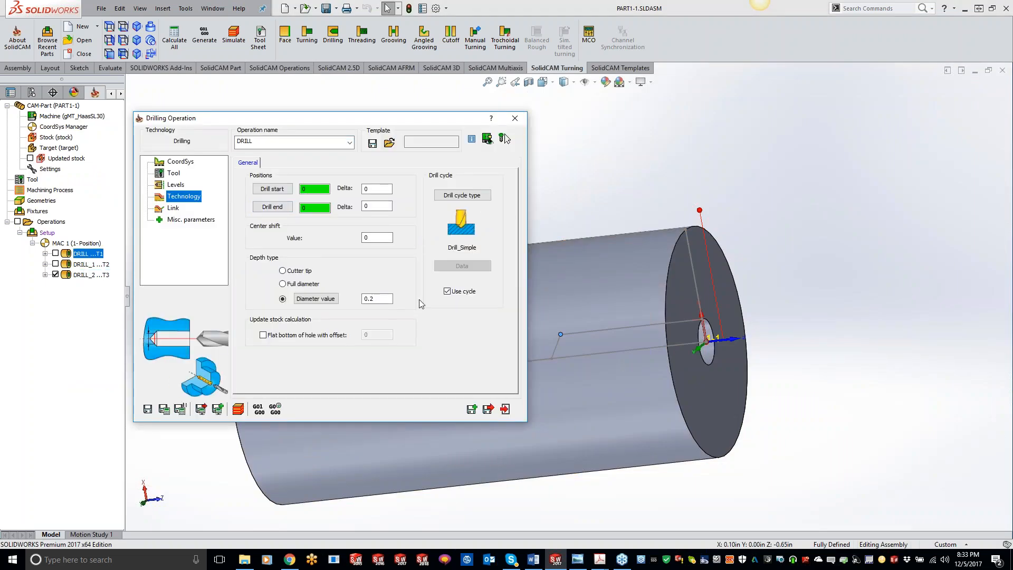
pyautogui.write('7')
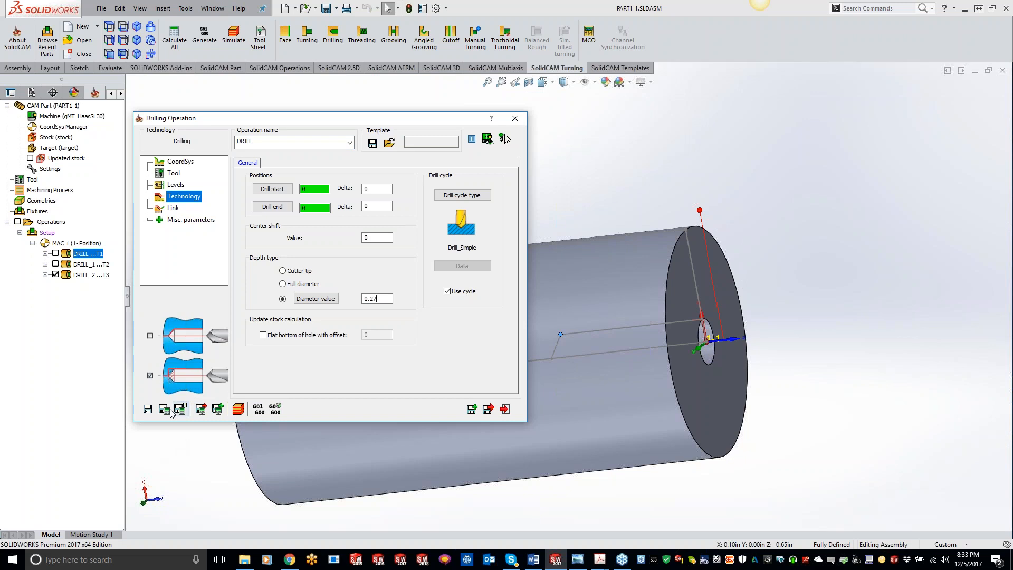
pyautogui.click(169, 411)
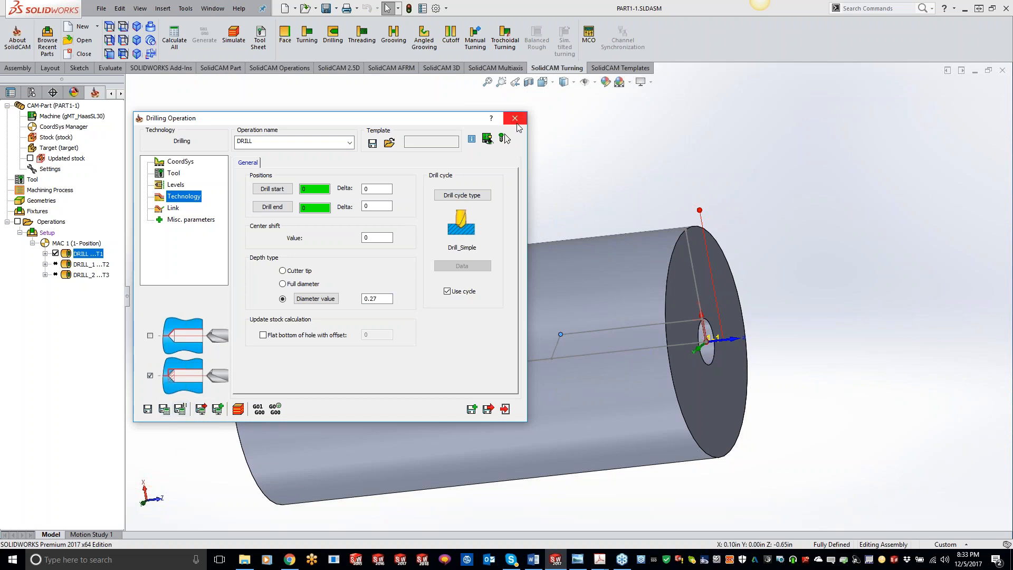
pyautogui.click(517, 122)
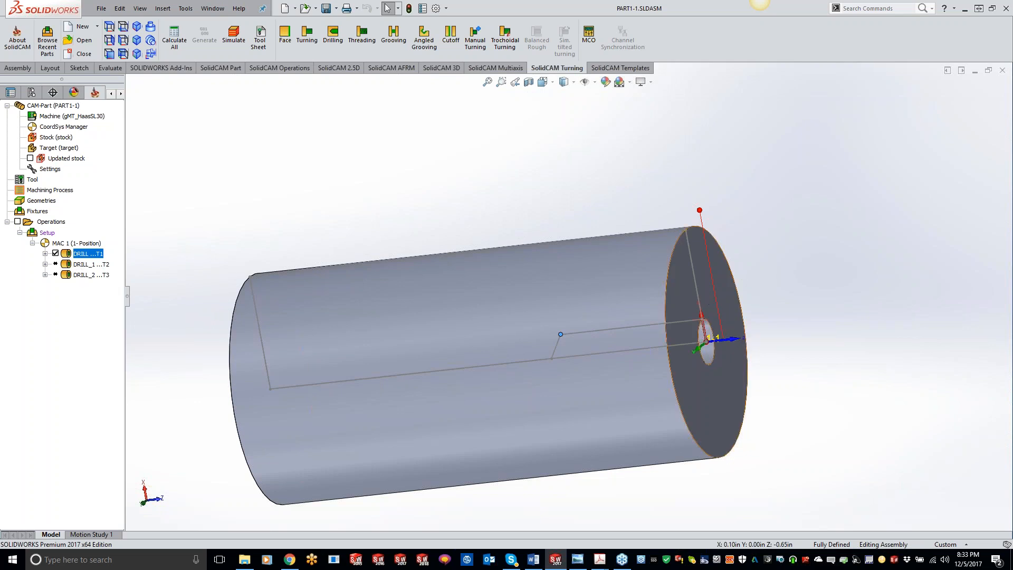
# Recalculate the DRILL_1 and DRILL_2 operations together
pyautogui.click(79, 265)
pyautogui.keyDown('shift'); pyautogui.click(79, 274); pyautogui.keyUp('shift')
pyautogui.rightClick(81, 278)
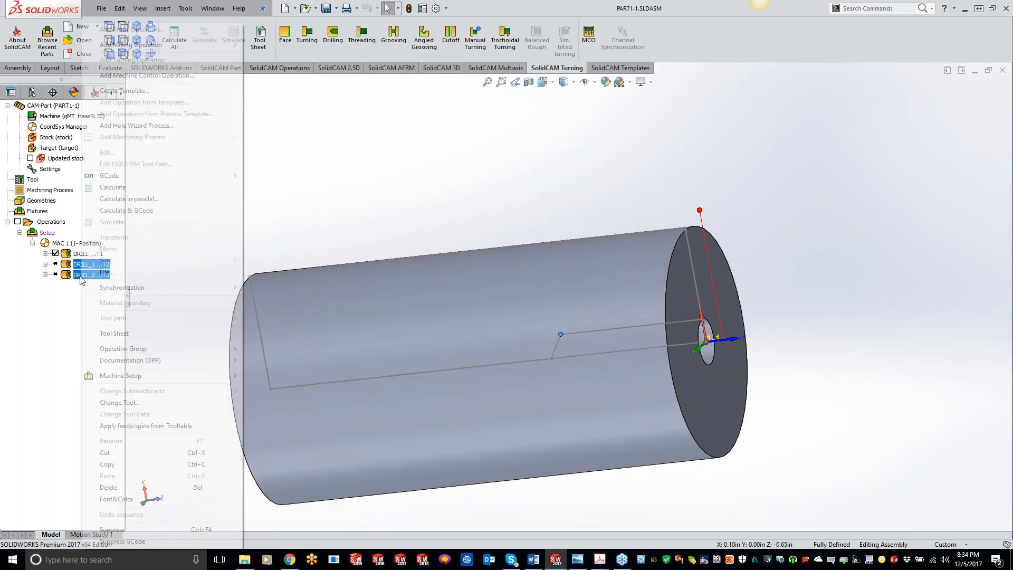
pyautogui.click(129, 187)
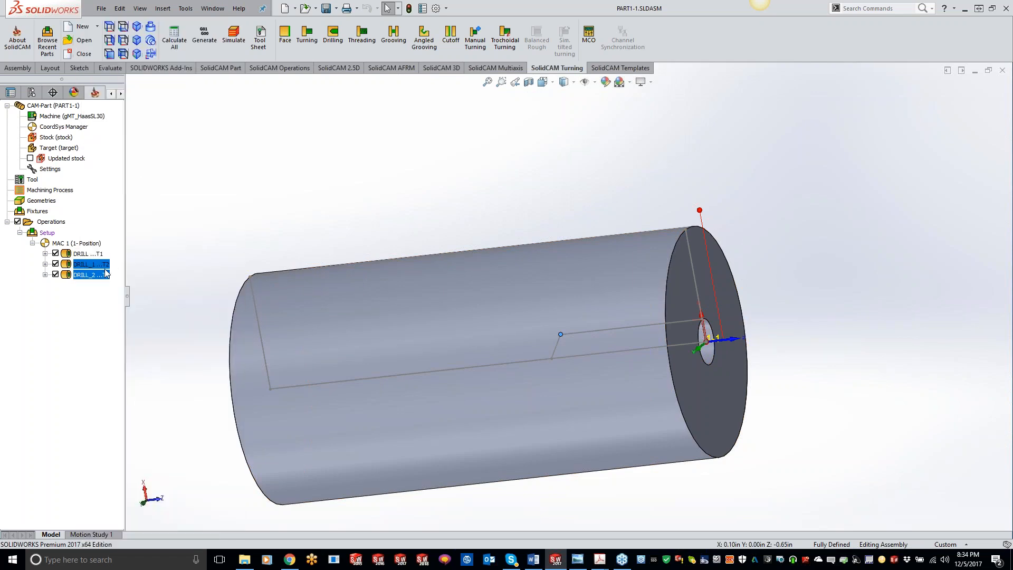
# Simulate the tapping operation again in the Turning simulation, inspect the chamfer at the hole's mouth, and exit
pyautogui.click(87, 285)
pyautogui.click(83, 277)
pyautogui.rightClick(83, 280)
pyautogui.click(116, 199)
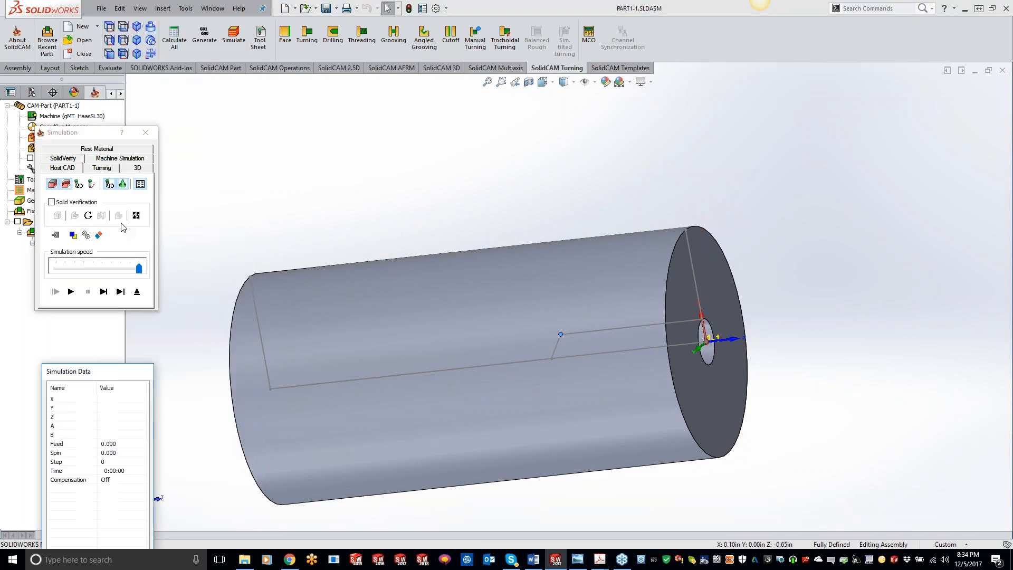
pyautogui.click(102, 168)
pyautogui.click(104, 291)
pyautogui.click(104, 290)
pyautogui.click(104, 290)
pyautogui.click(104, 290)
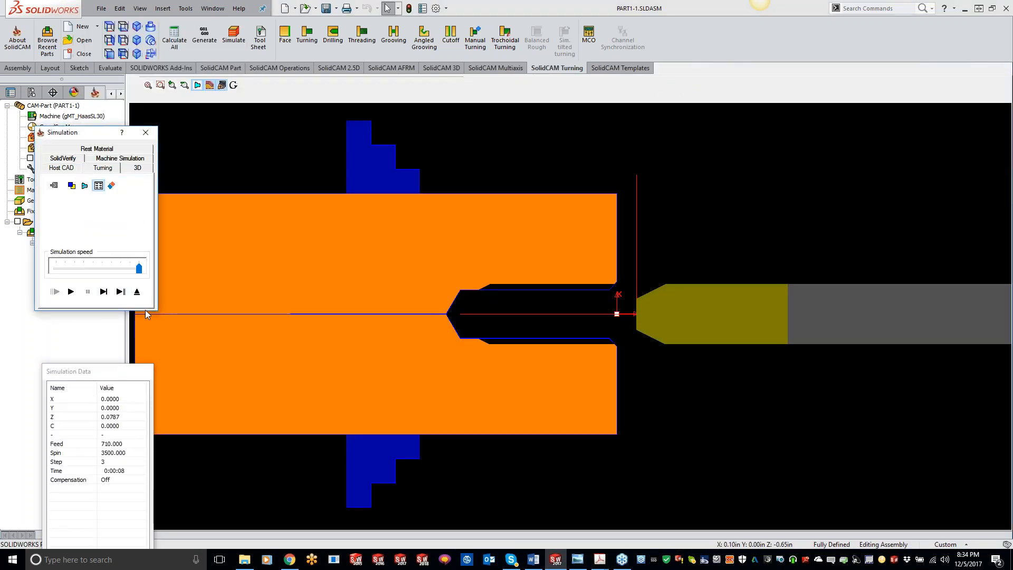
pyautogui.scroll(3, 673, 275)
pyautogui.scroll(2, 673, 279)
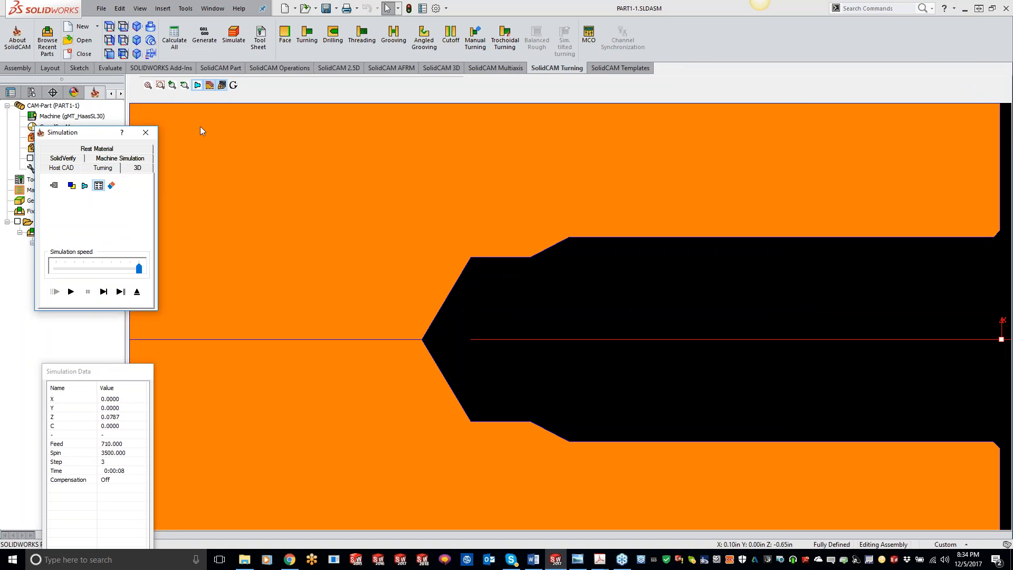
pyautogui.moveTo(541, 177); pyautogui.dragTo(101, 183, button='middle')
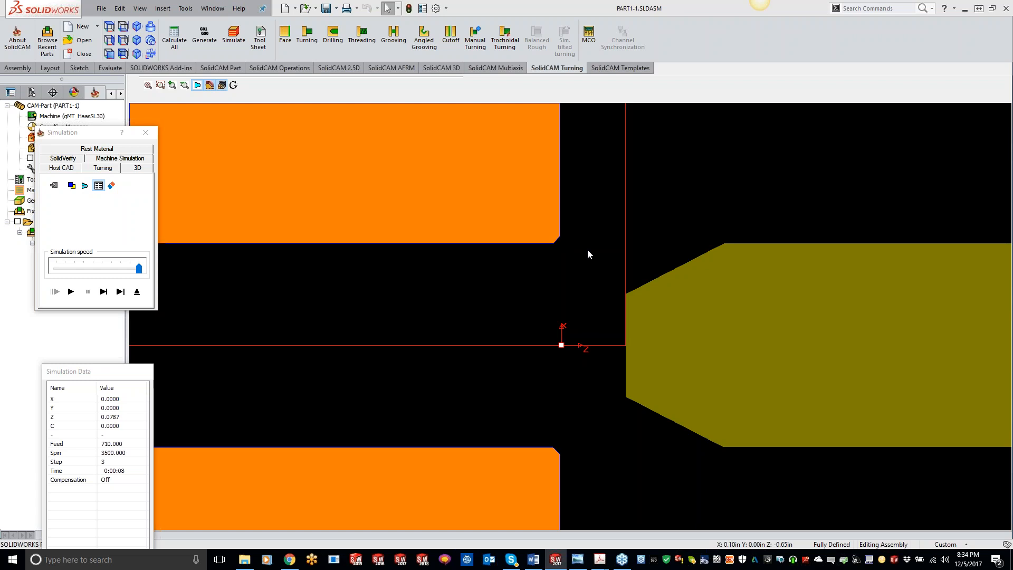
pyautogui.click(146, 133)
# Save a copy of the DRILL_1 peck operation and move the copy below the tapping operation
pyautogui.moveTo(629, 273); pyautogui.dragTo(755, 378, button='middle')
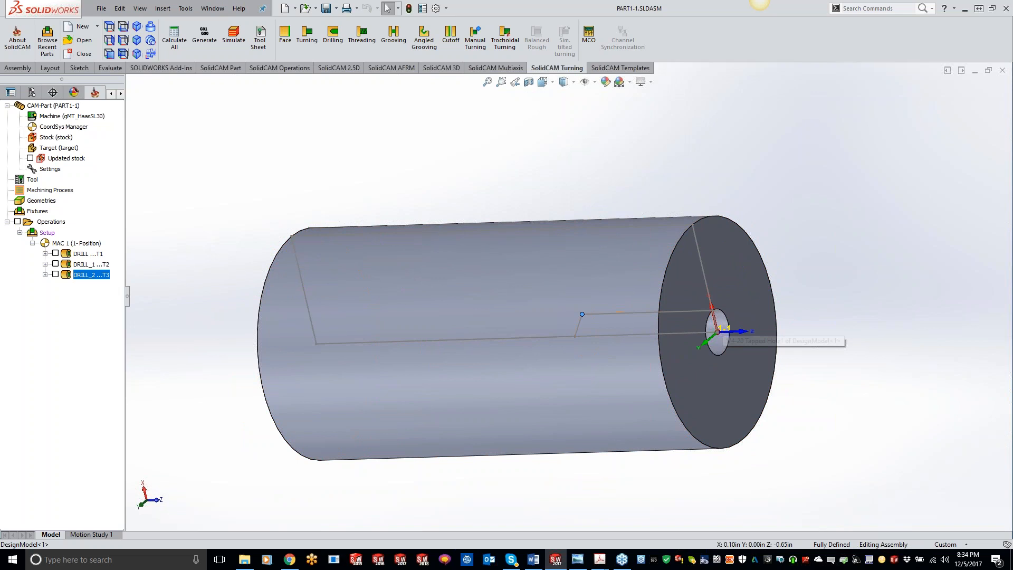
pyautogui.click(86, 265)
pyautogui.doubleClick(86, 265)
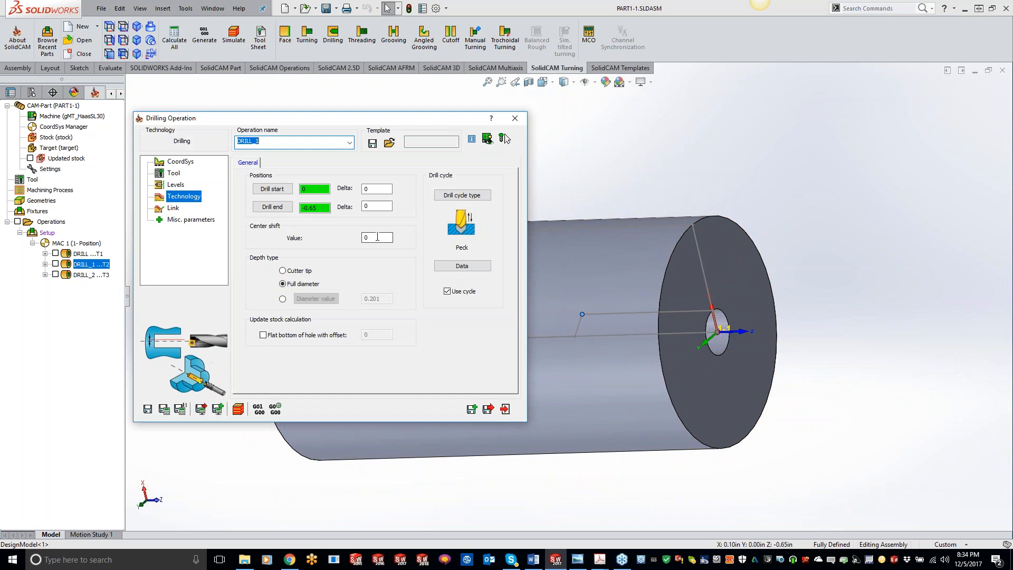
pyautogui.click(512, 129)
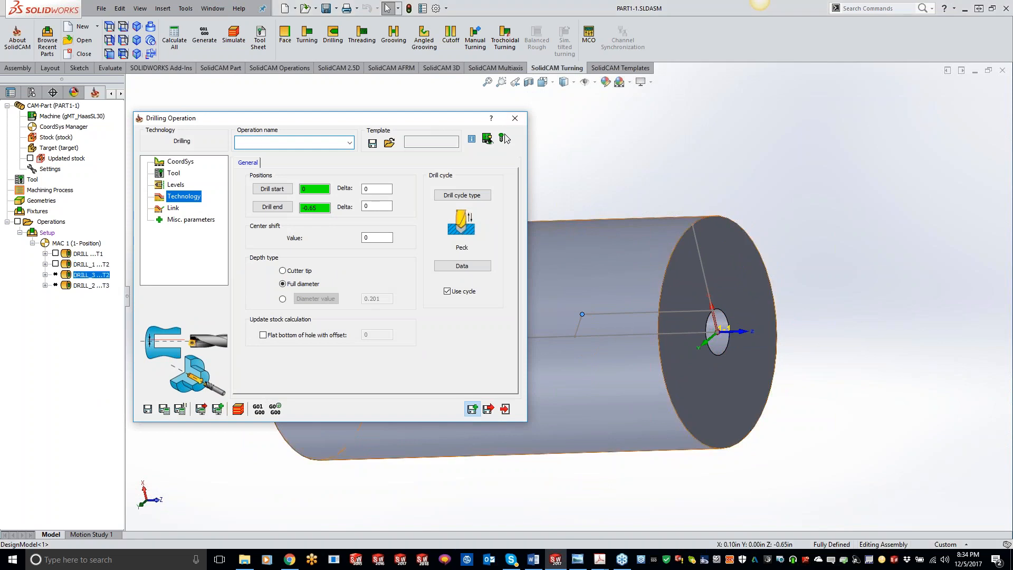
pyautogui.click(515, 118)
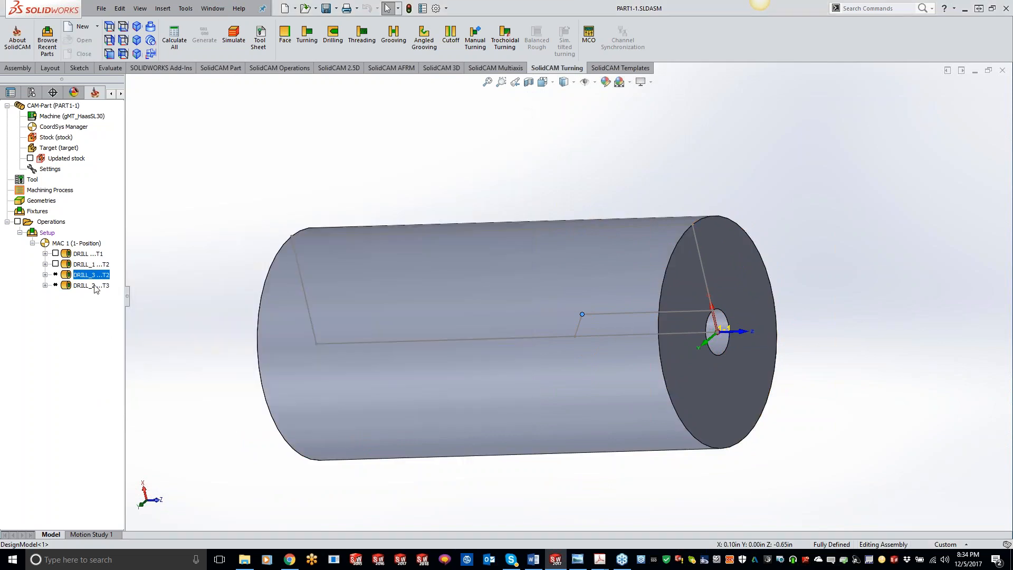
pyautogui.moveTo(92, 275); pyautogui.dragTo(88, 288)
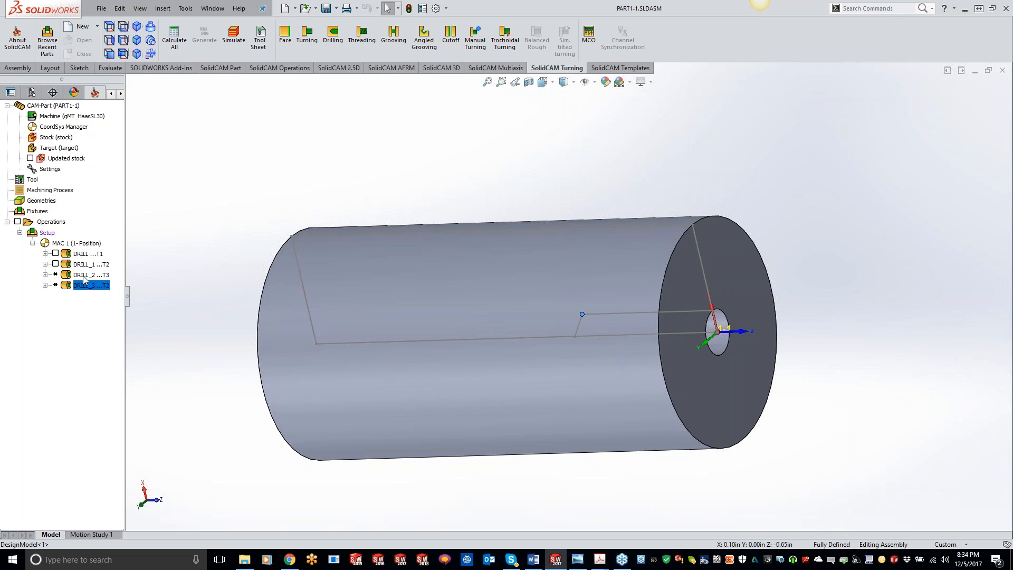
# Calculate the tapping operation and the peck copy together, and hide the tapping operation's tool path
pyautogui.keyDown('ctrl'); pyautogui.click(84, 280); pyautogui.keyUp('ctrl')
pyautogui.rightClick(89, 286)
pyautogui.click(204, 188)
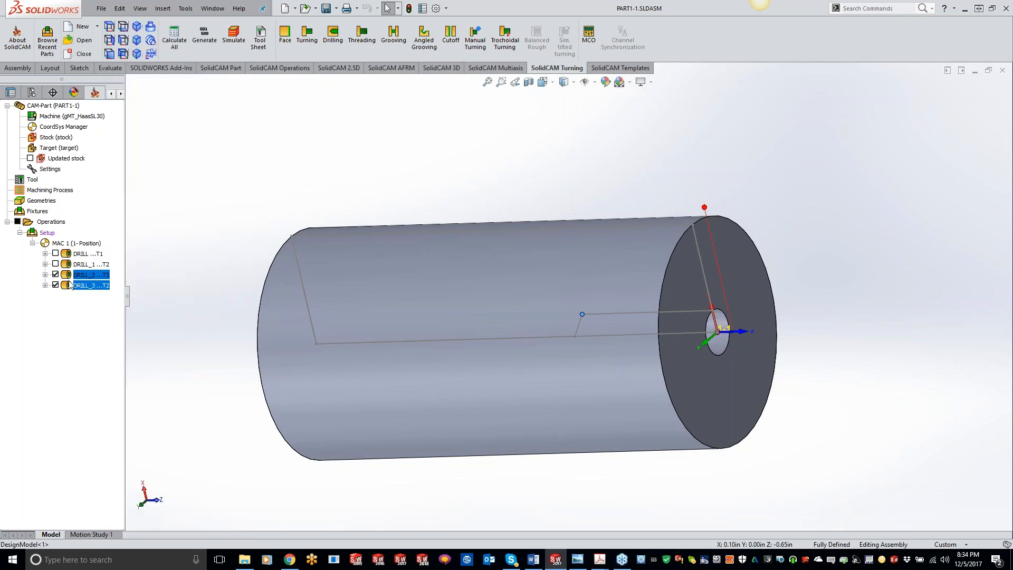
pyautogui.click(57, 275)
# Set DRILL_3's center shift to 0.25, save and calculate it, and inspect the offset tool path on the part's front face
pyautogui.click(92, 287)
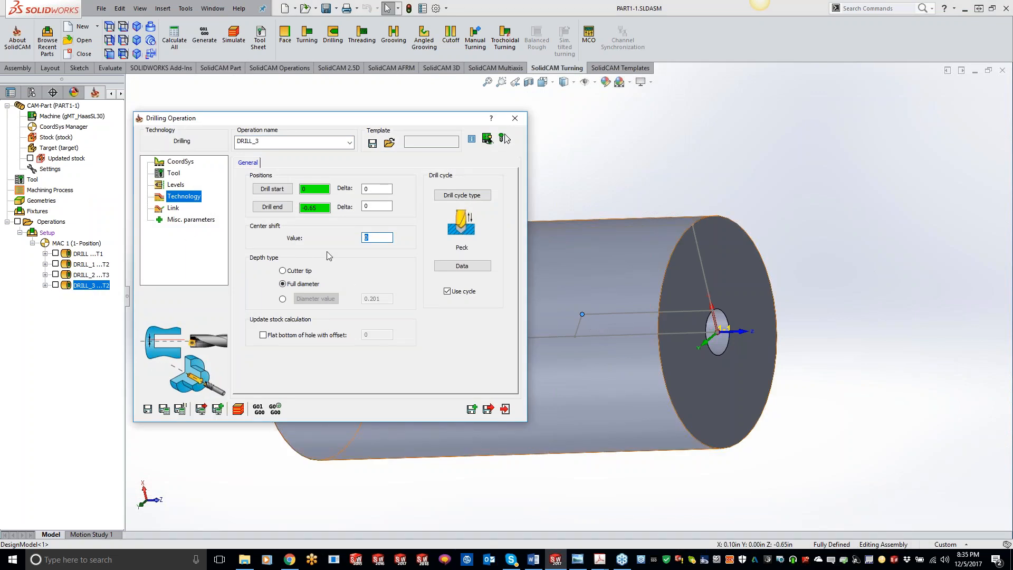
pyautogui.write('.25')
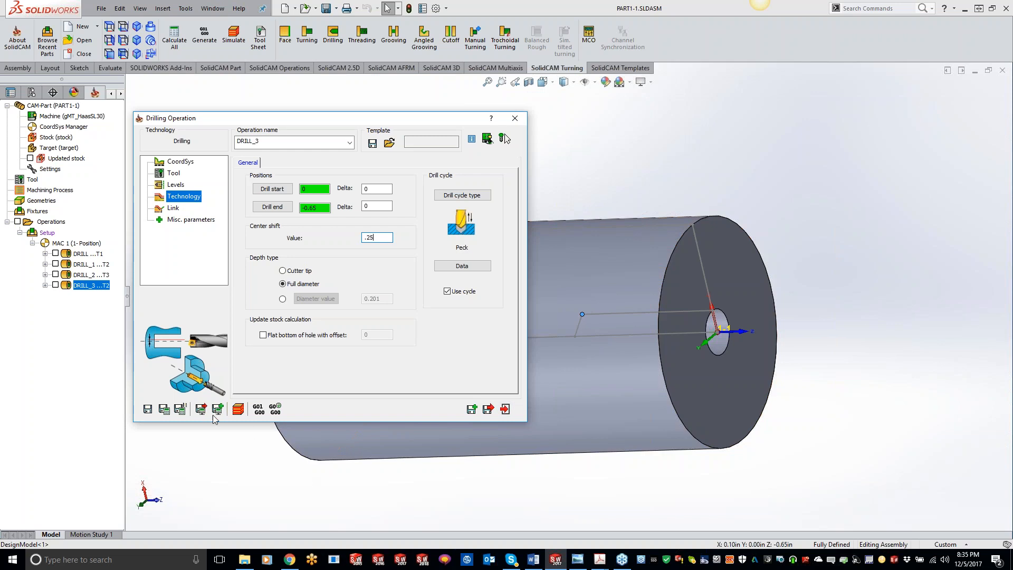
pyautogui.click(164, 408)
pyautogui.moveTo(704, 369); pyautogui.dragTo(677, 366, button='middle')
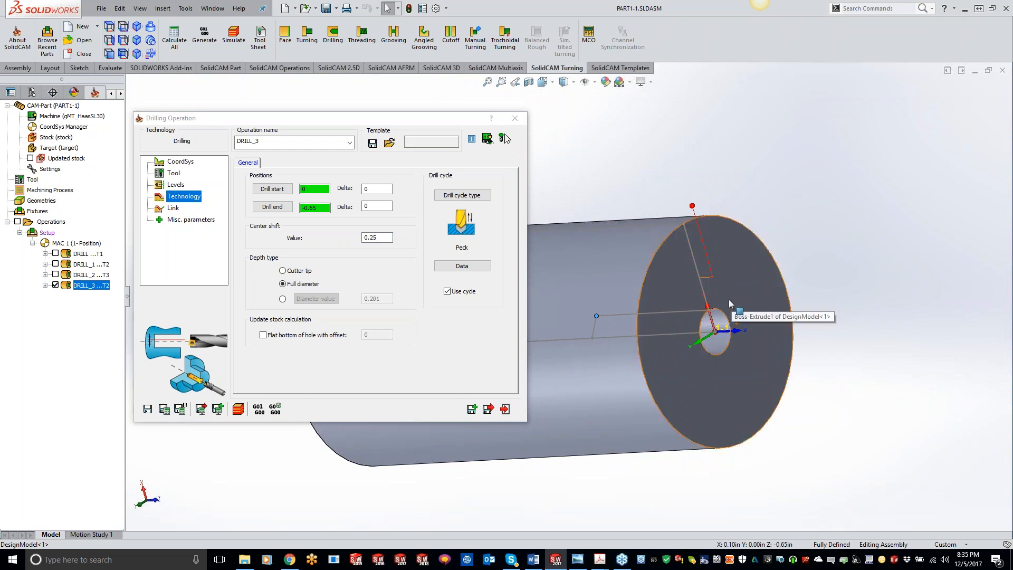
pyautogui.moveTo(720, 336); pyautogui.dragTo(700, 271, button='middle')
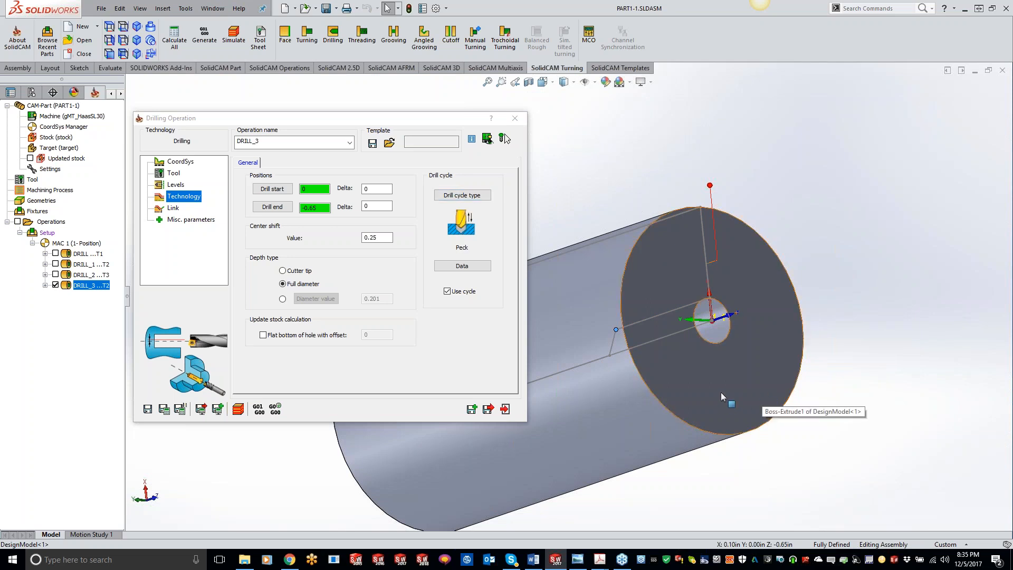
pyautogui.click(619, 436)
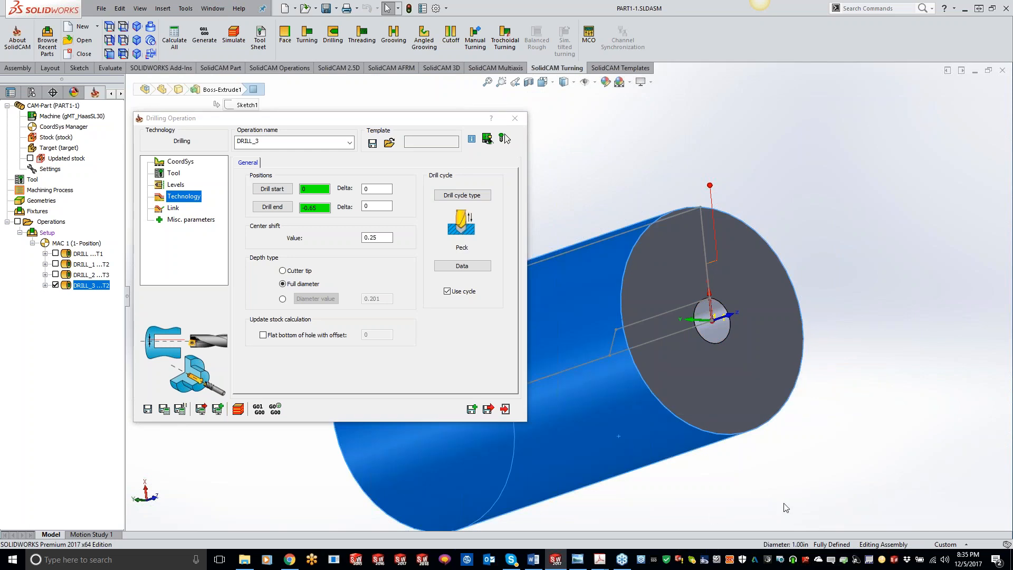
# Set DRILL_3's drill cycle type to Drill_Dwell and check the cycle's dwell data without changing it
pyautogui.click(761, 278)
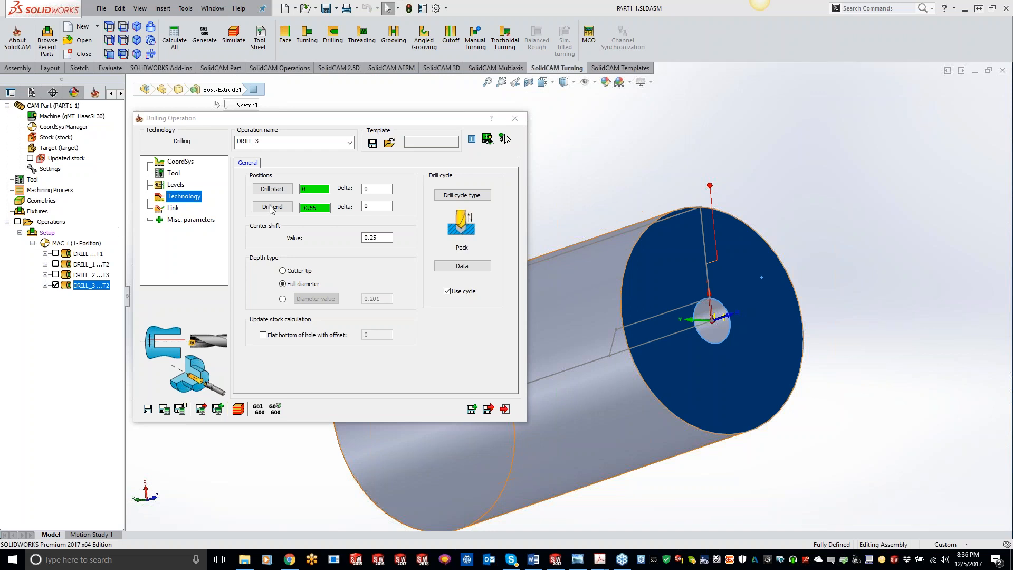
pyautogui.click(462, 195)
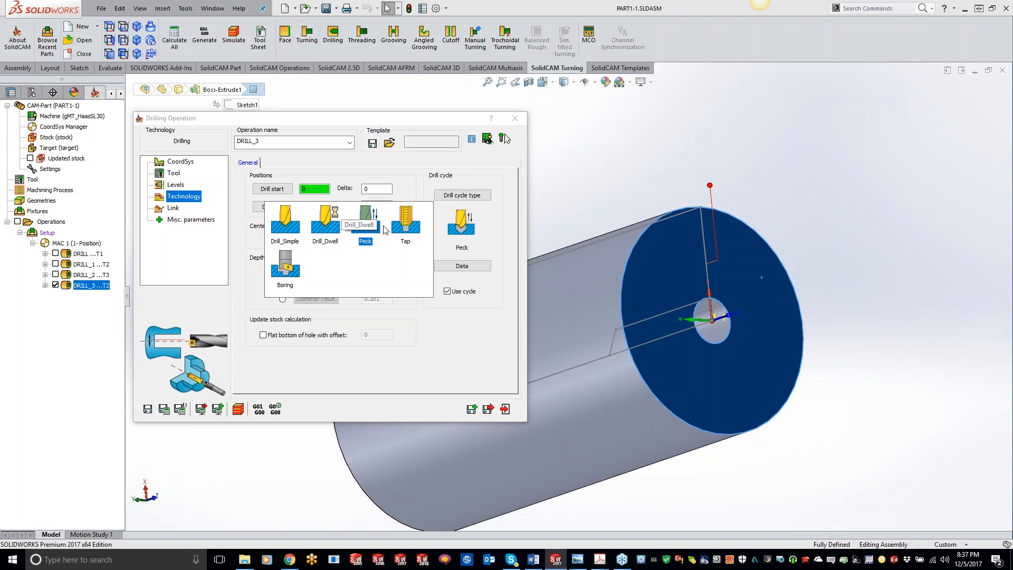
pyautogui.click(327, 228)
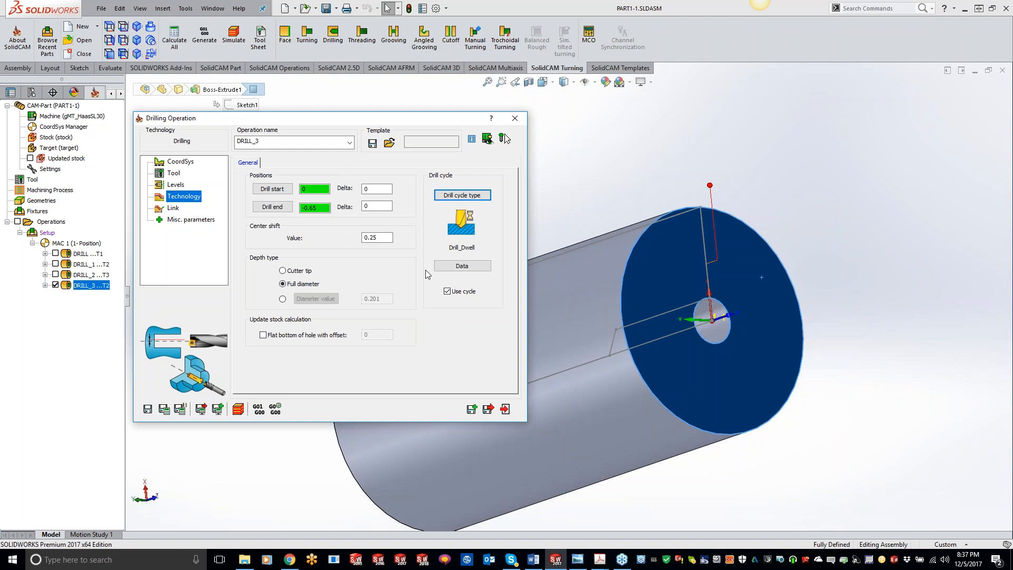
pyautogui.click(442, 267)
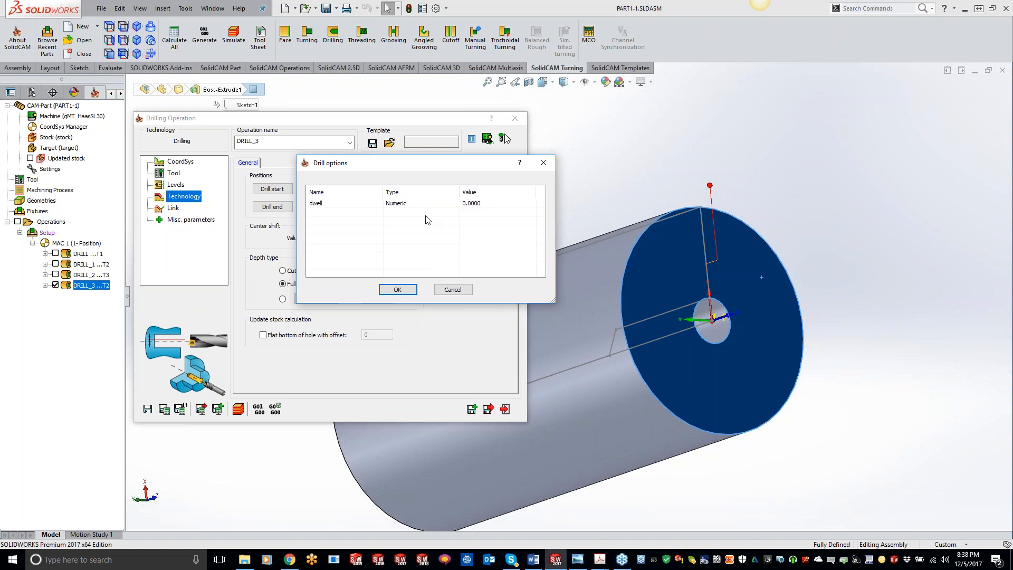
pyautogui.click(466, 290)
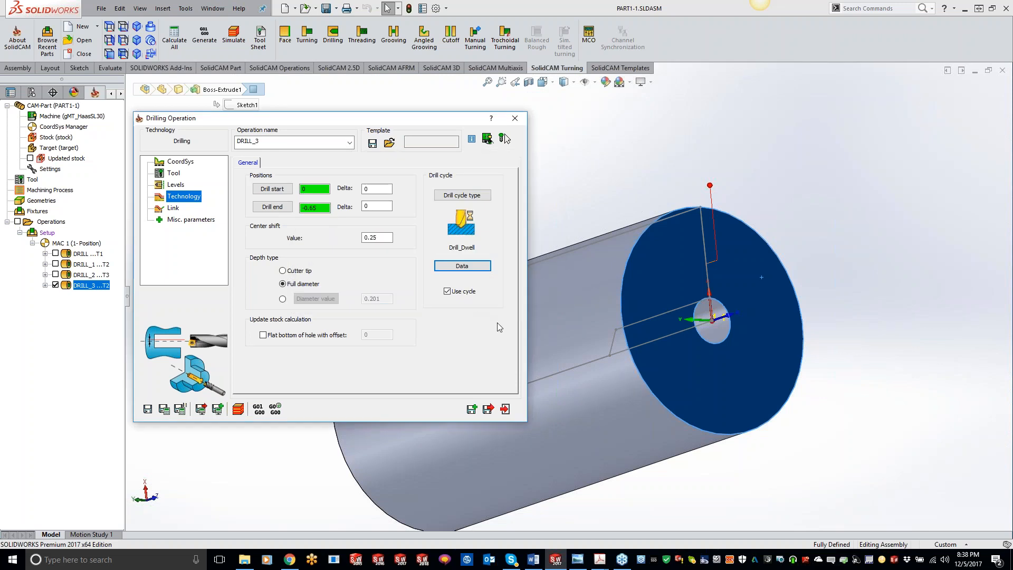
# Review DRILL_3's approach point options in the link settings and its safety distance in the levels settings
pyautogui.click(174, 208)
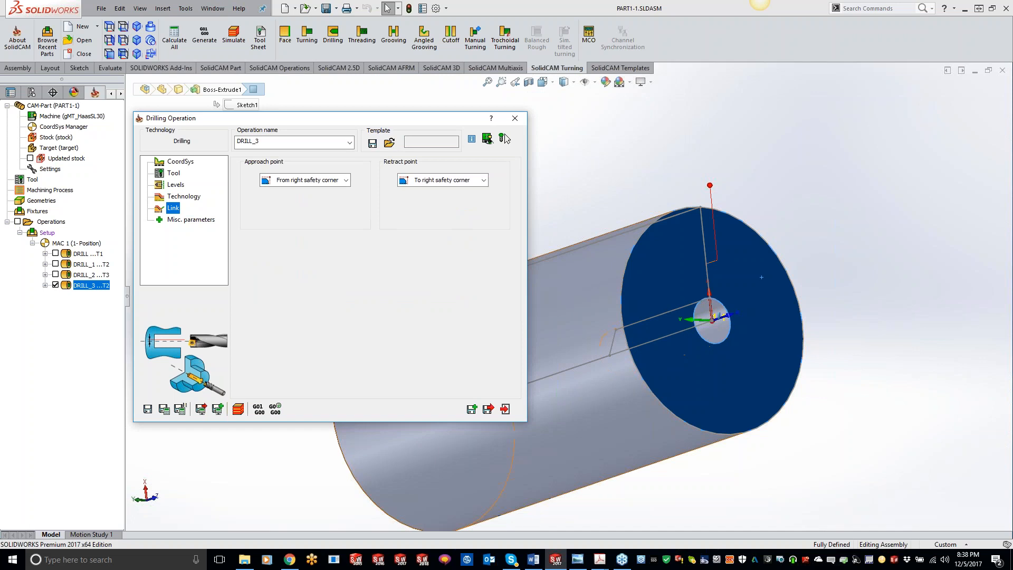
pyautogui.click(332, 181)
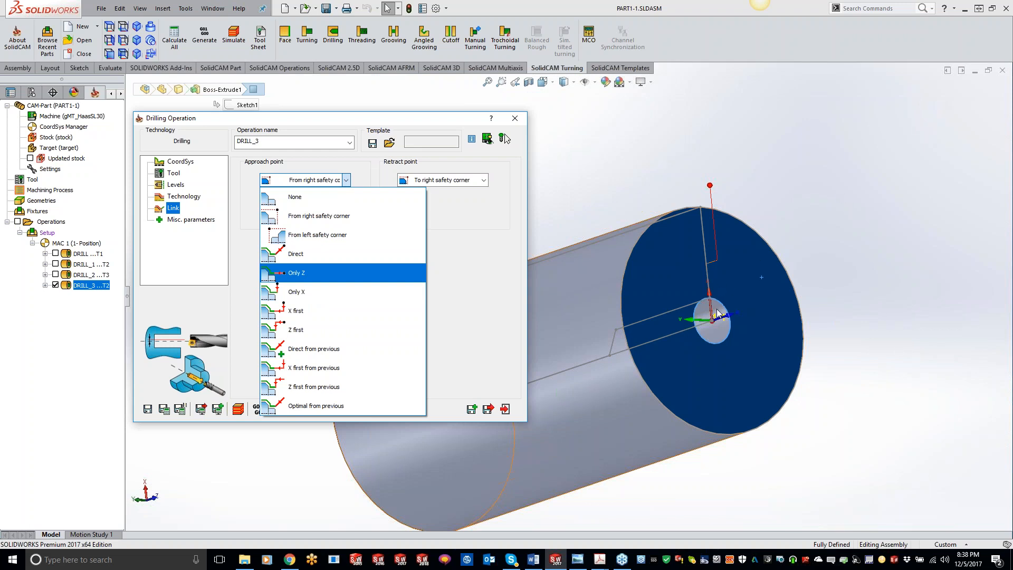
pyautogui.click(442, 226)
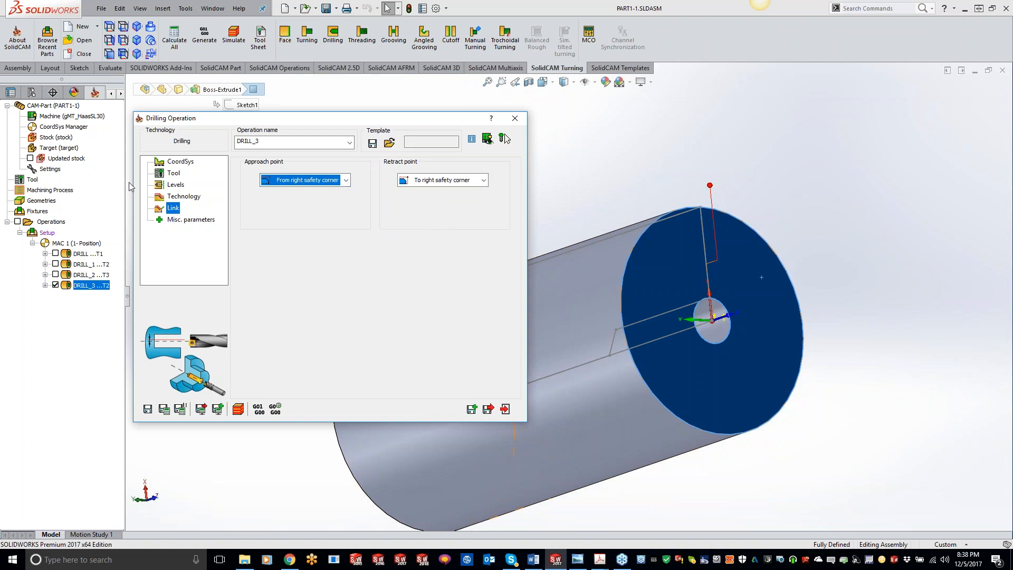
pyautogui.click(175, 184)
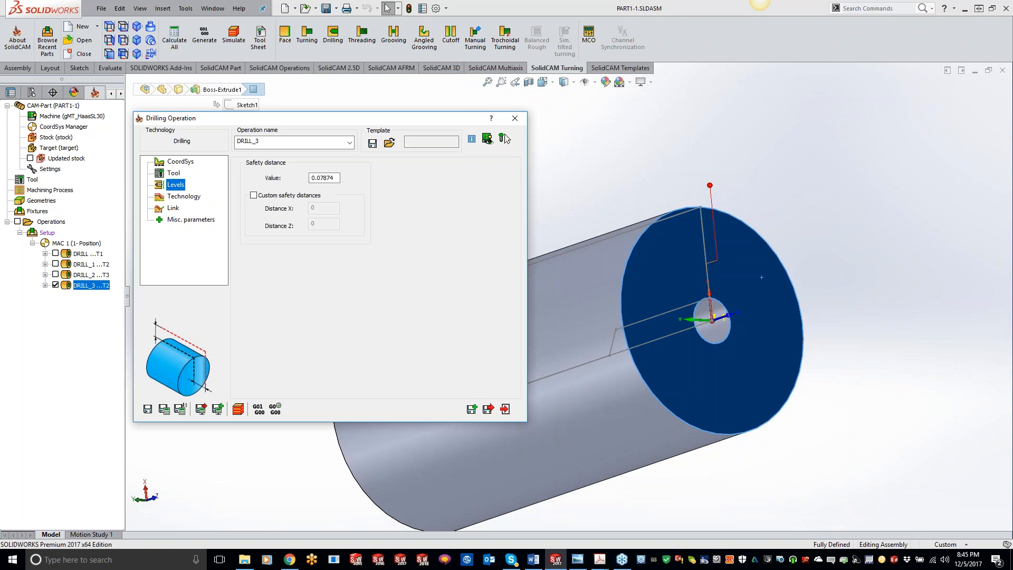
pyautogui.click(504, 135)
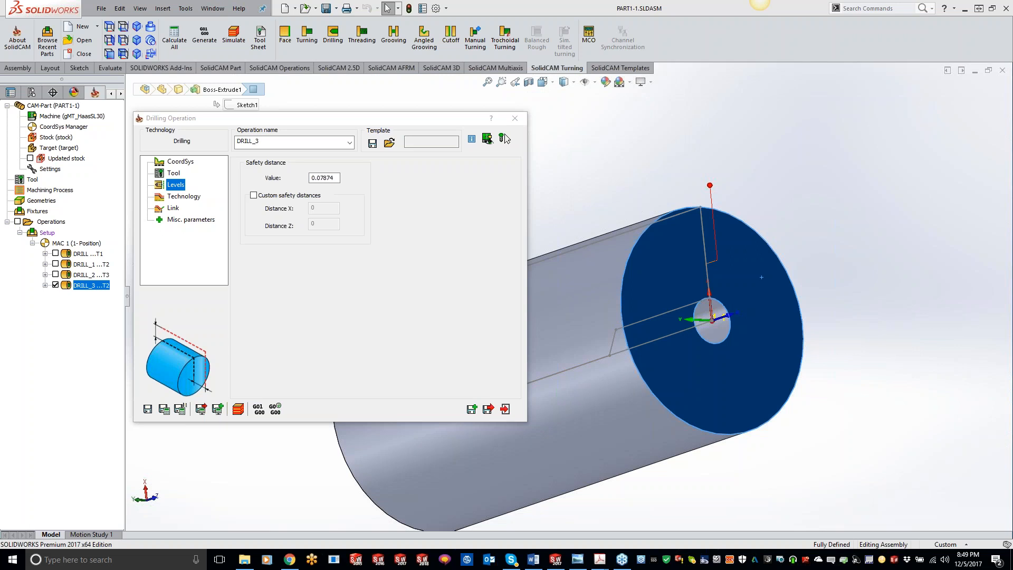
# Switch to Chrome and open the customer rating page of the US English SolidCAM website in a new tab
pyautogui.click(289, 559)
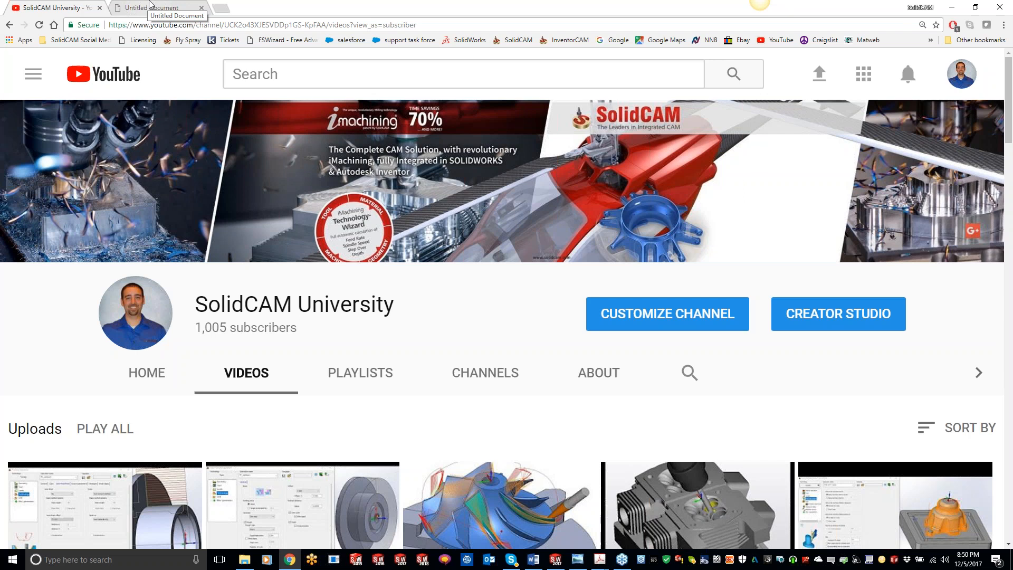
pyautogui.click(220, 8)
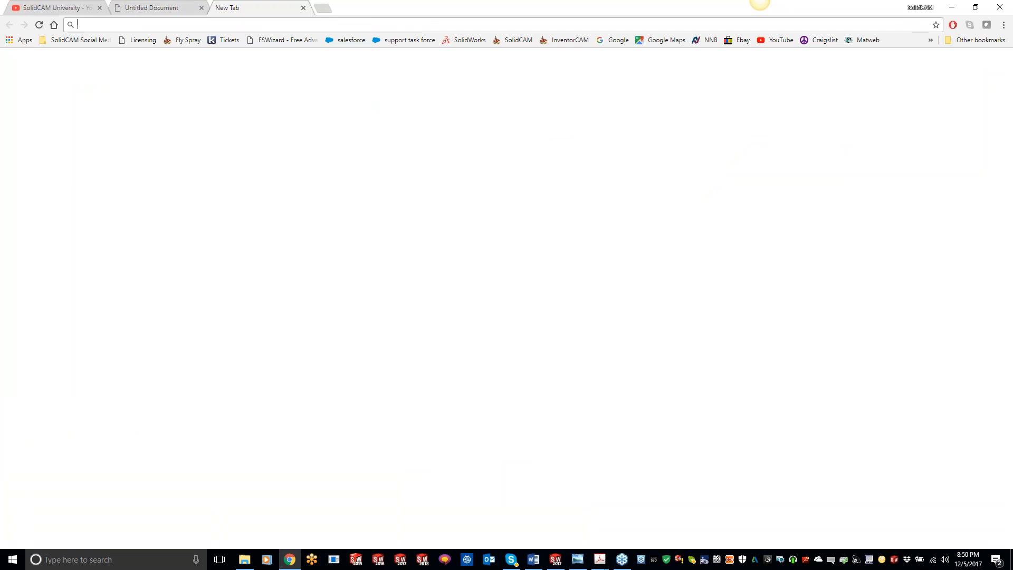
pyautogui.click(504, 43)
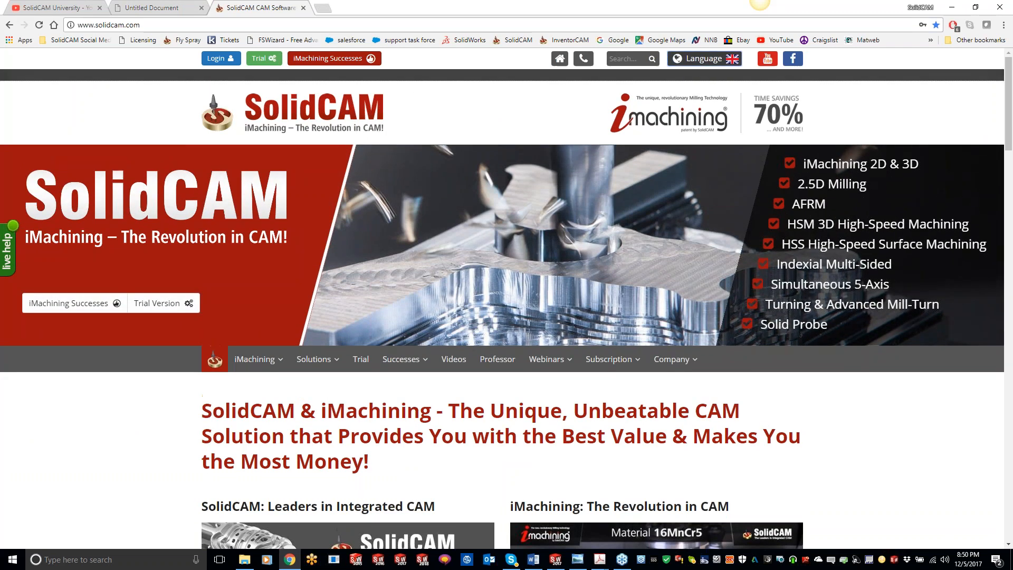
pyautogui.click(703, 59)
pyautogui.click(759, 117)
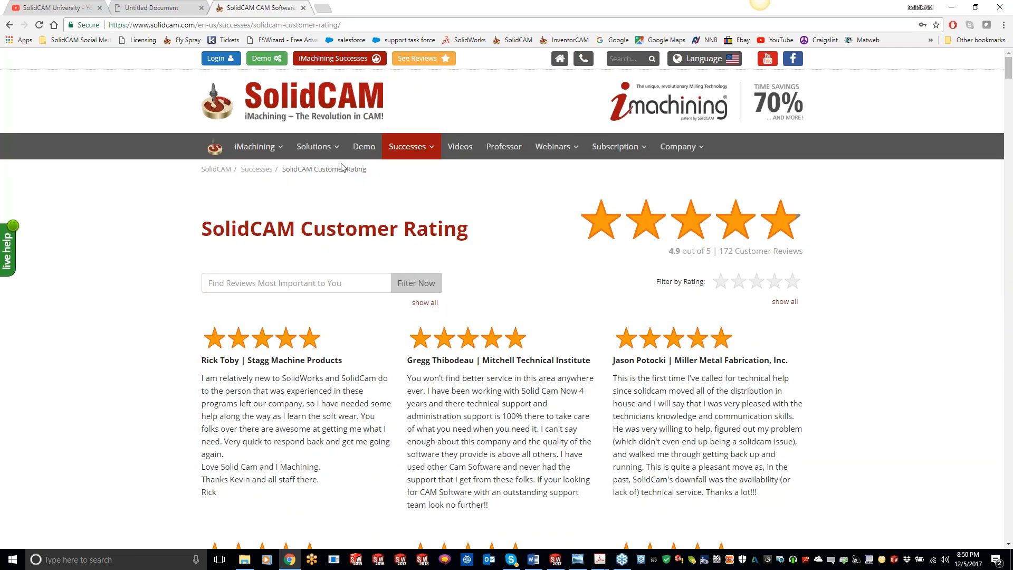
# Read through the customer reviews on the rating page, and open the already loaded SolidCAM customer discount promotion
pyautogui.scroll(-2, 491, 269)
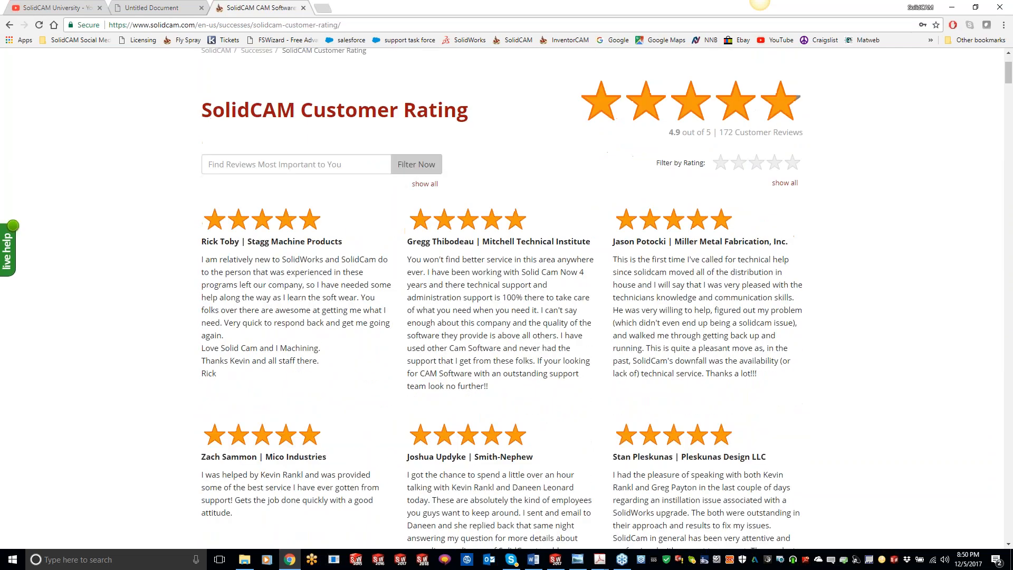
pyautogui.scroll(-3, 382, 280)
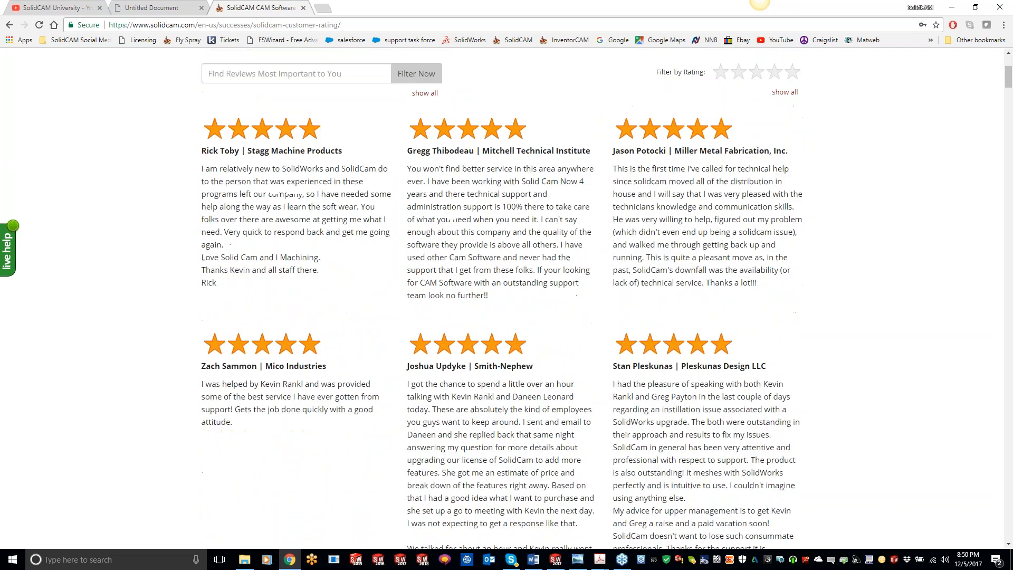
pyautogui.scroll(-3, 561, 351)
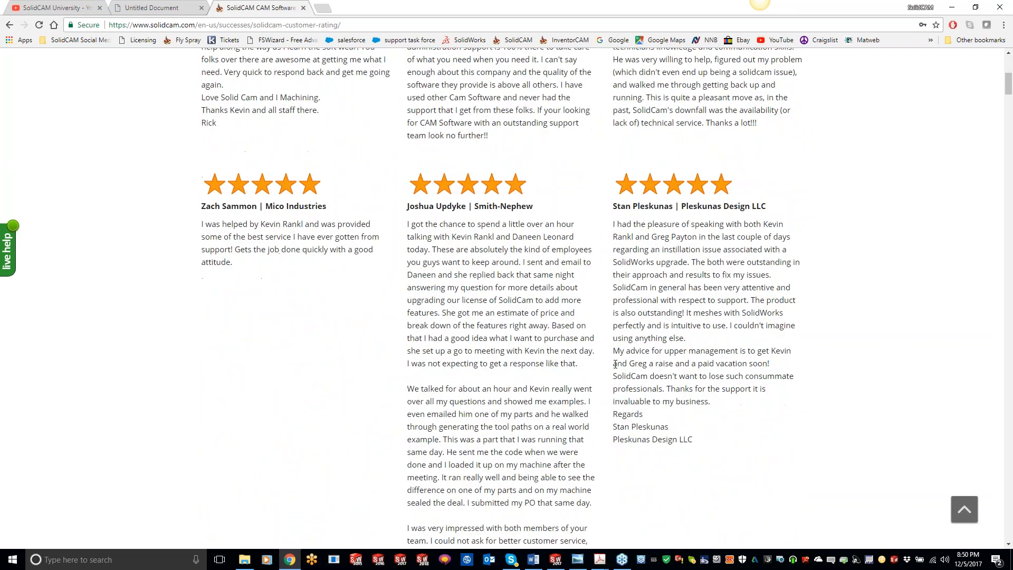
pyautogui.scroll(-6, 478, 336)
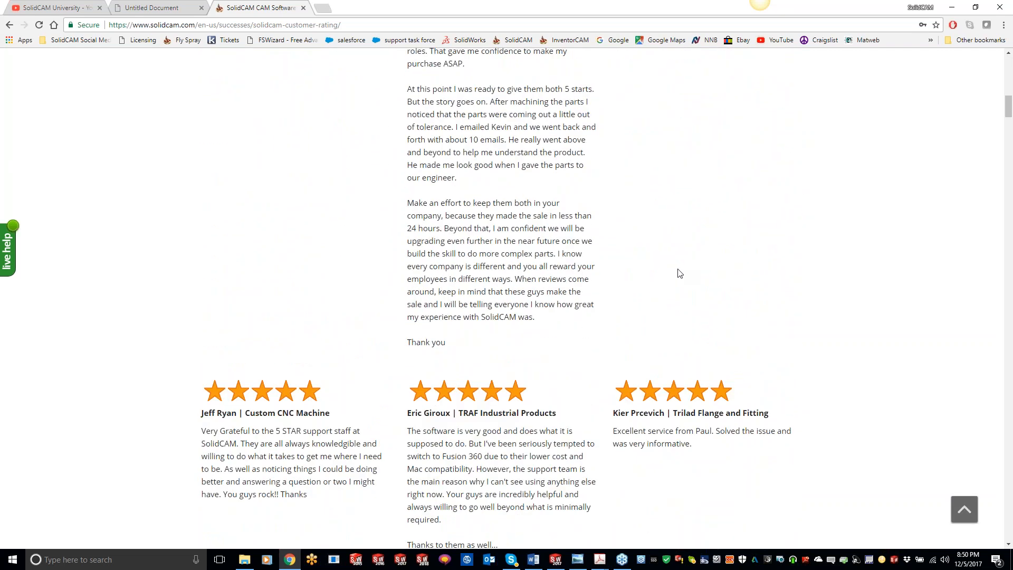
pyautogui.scroll(-9, 656, 262)
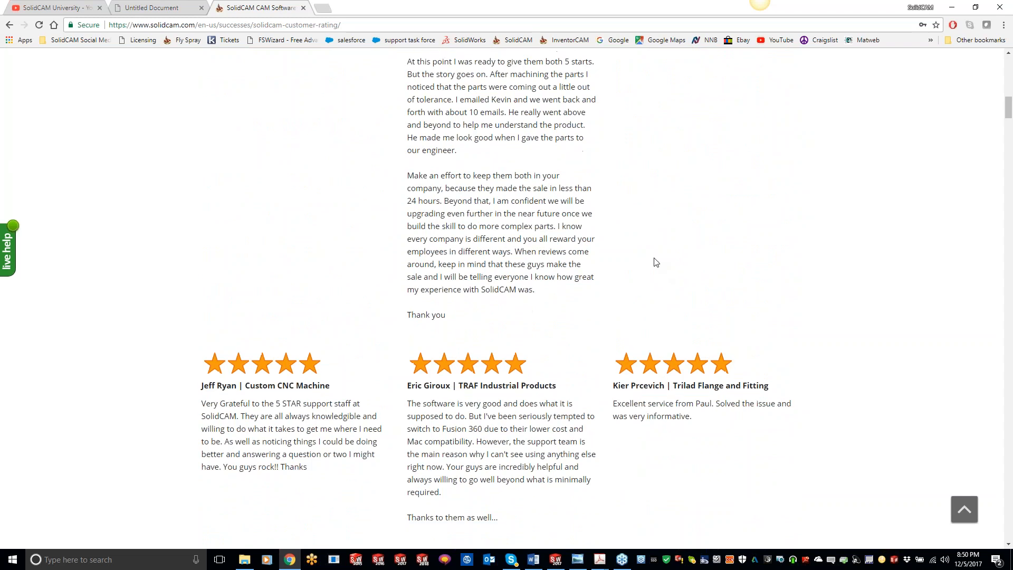
pyautogui.scroll(9, 593, 252)
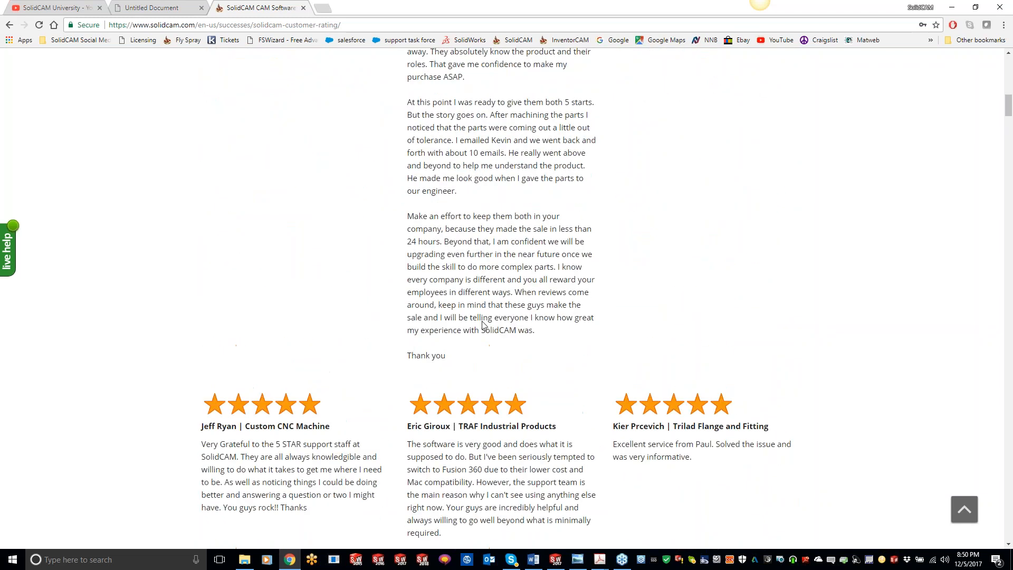
pyautogui.scroll(6, 482, 324)
pyautogui.scroll(12, 511, 294)
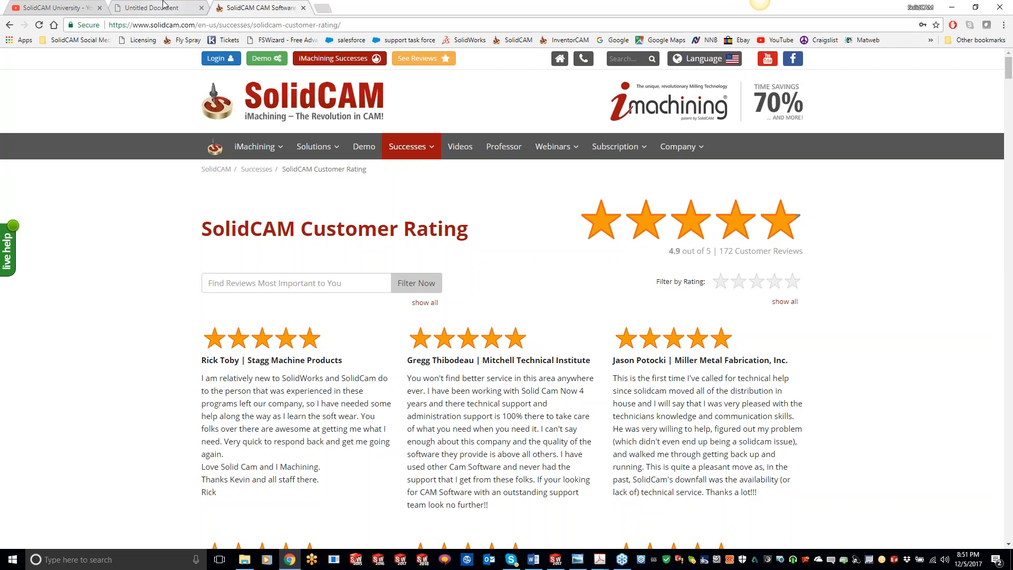
pyautogui.click(163, 6)
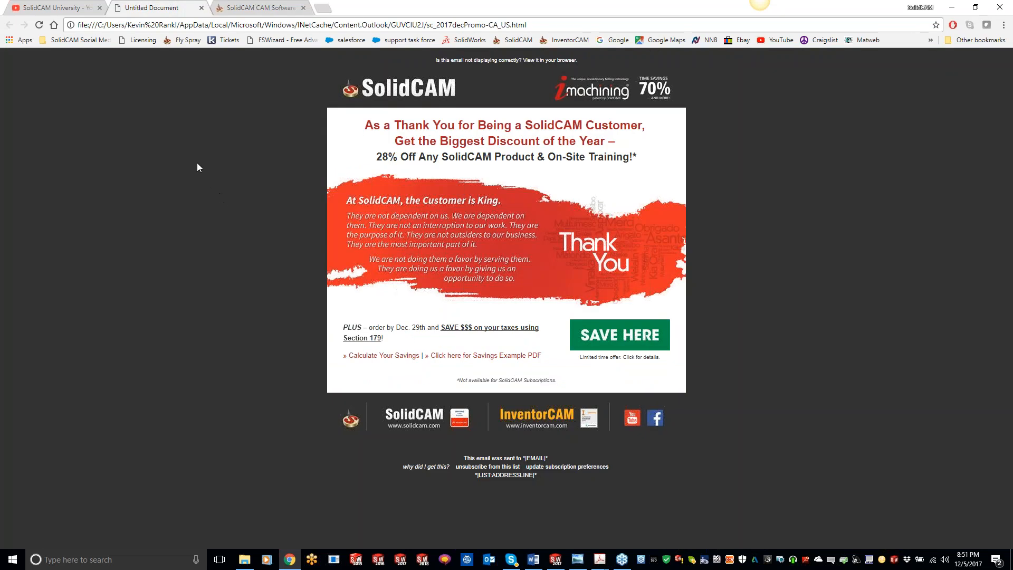